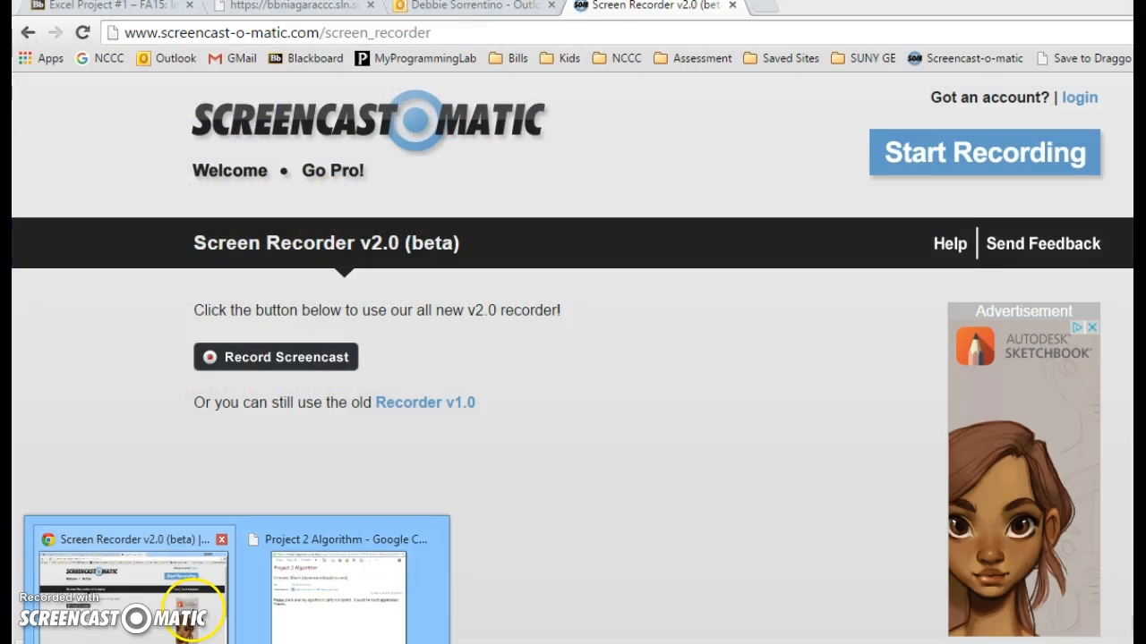
- Switch to the browser and review the Excel Project 1 instructions from the budget contents to the file-saving requirements
left_click(190, 605)
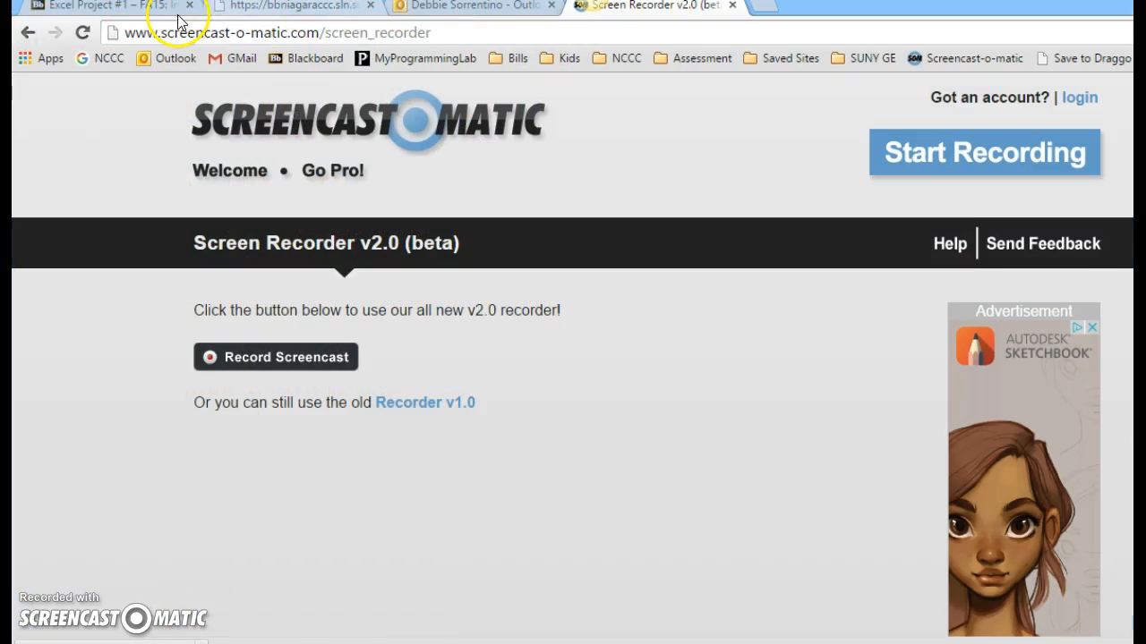
left_click(286, 9)
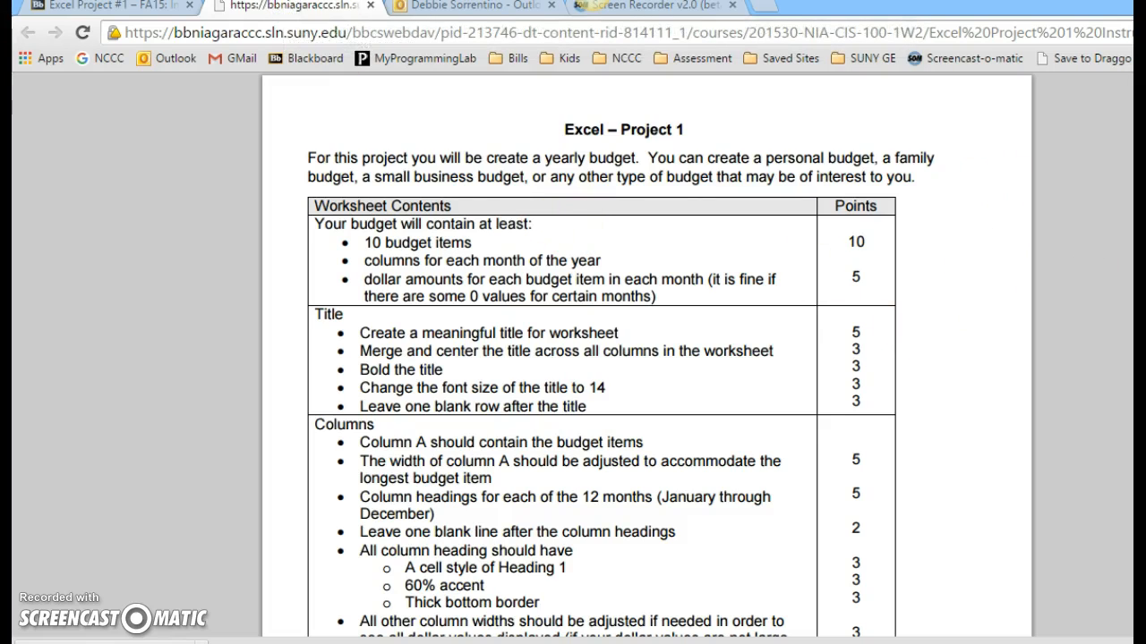
scroll(624, 359, "down", 3)
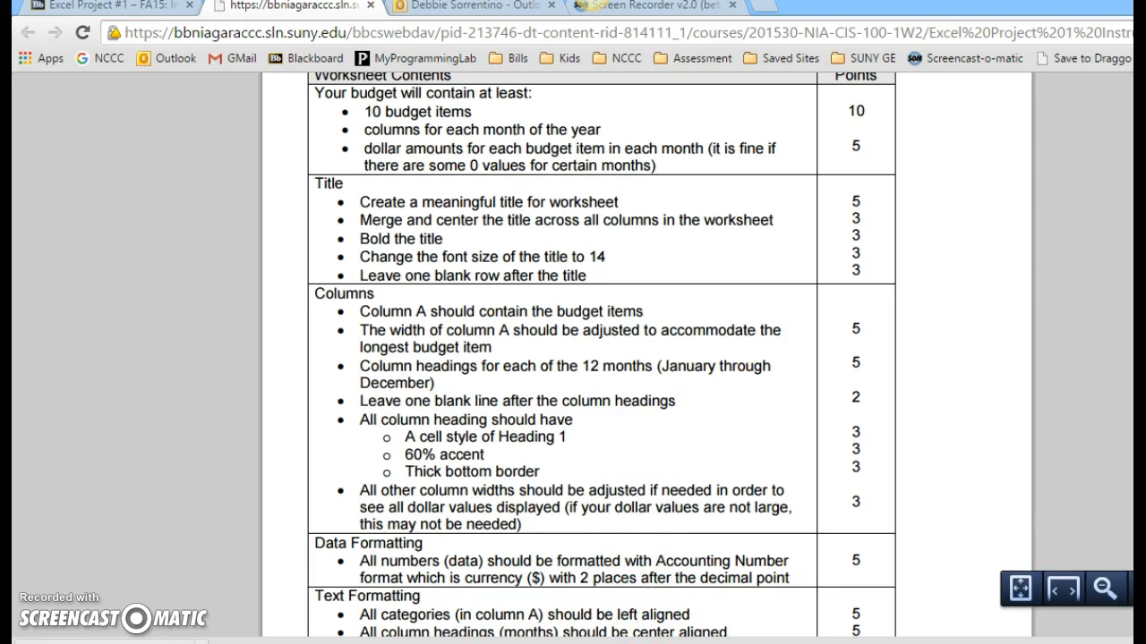
scroll(646, 355, "down", 4)
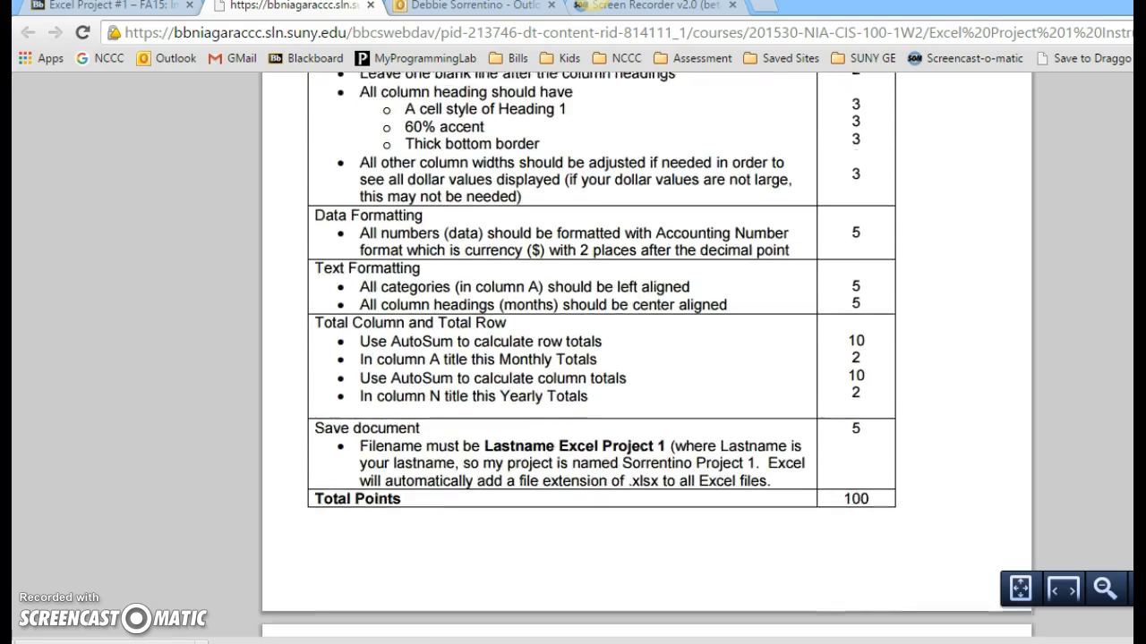
scroll(646, 354, "up", 5)
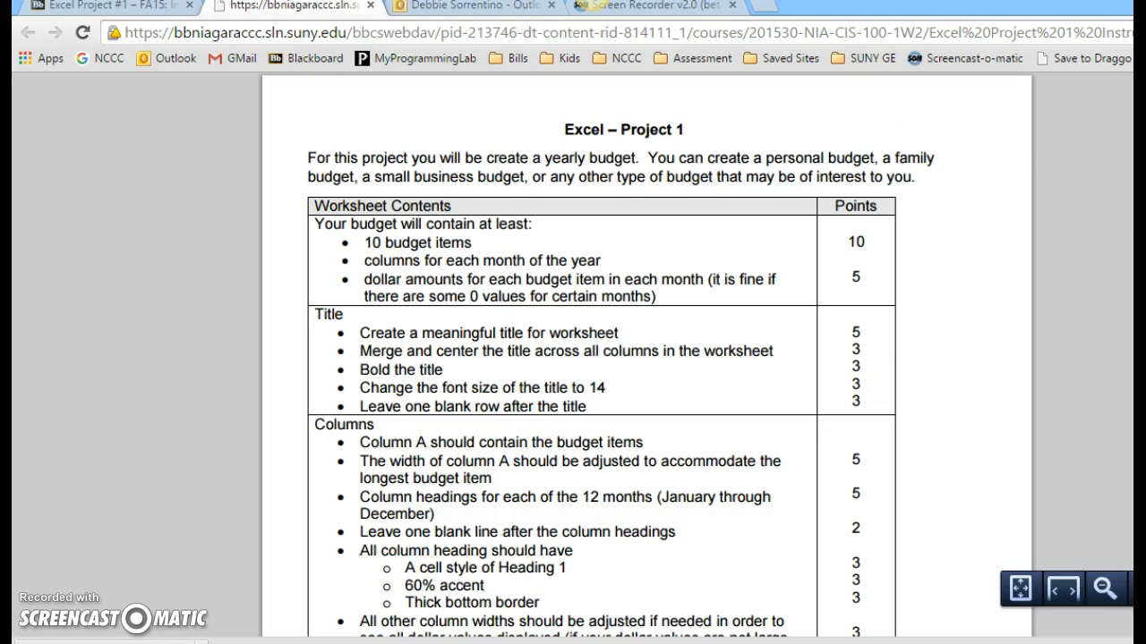
- Return to the Excel budget workbook and inspect the title, the budget items in A5:A17 and the month headings in B3:M3
mouse_move(555, 643)
left_click(555, 618)
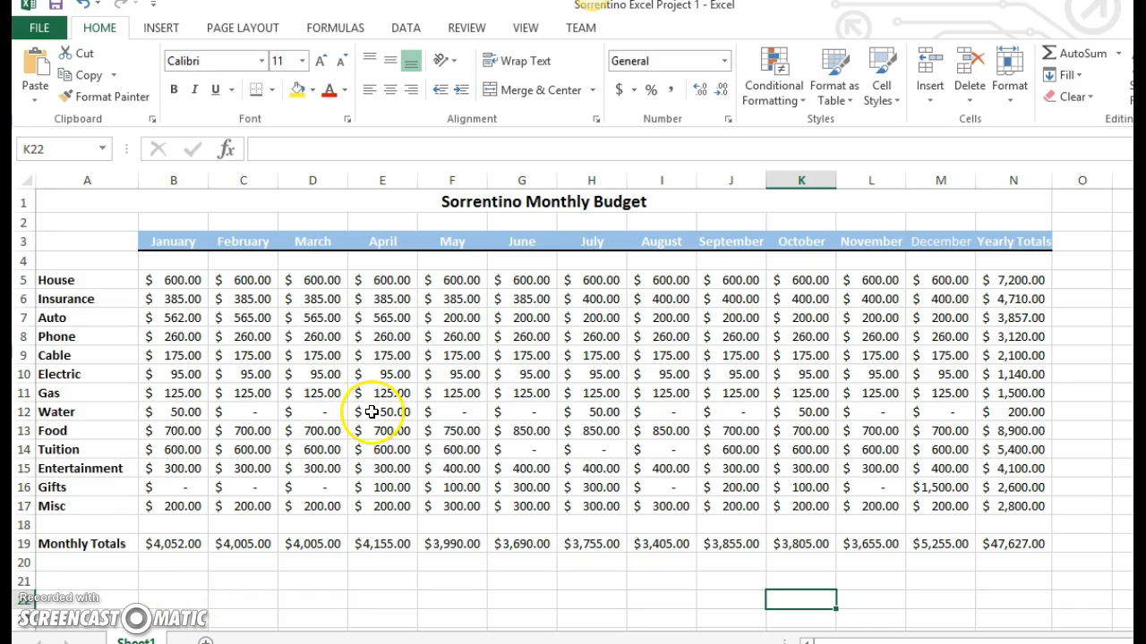
left_click(560, 199)
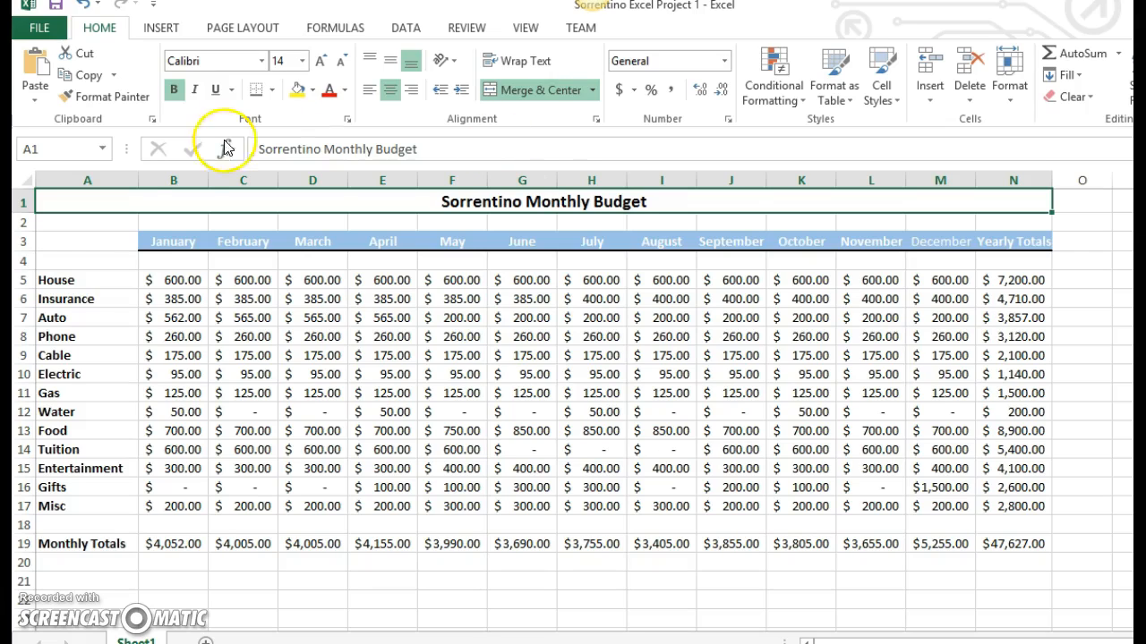
left_click_drag(67, 281, 72, 504)
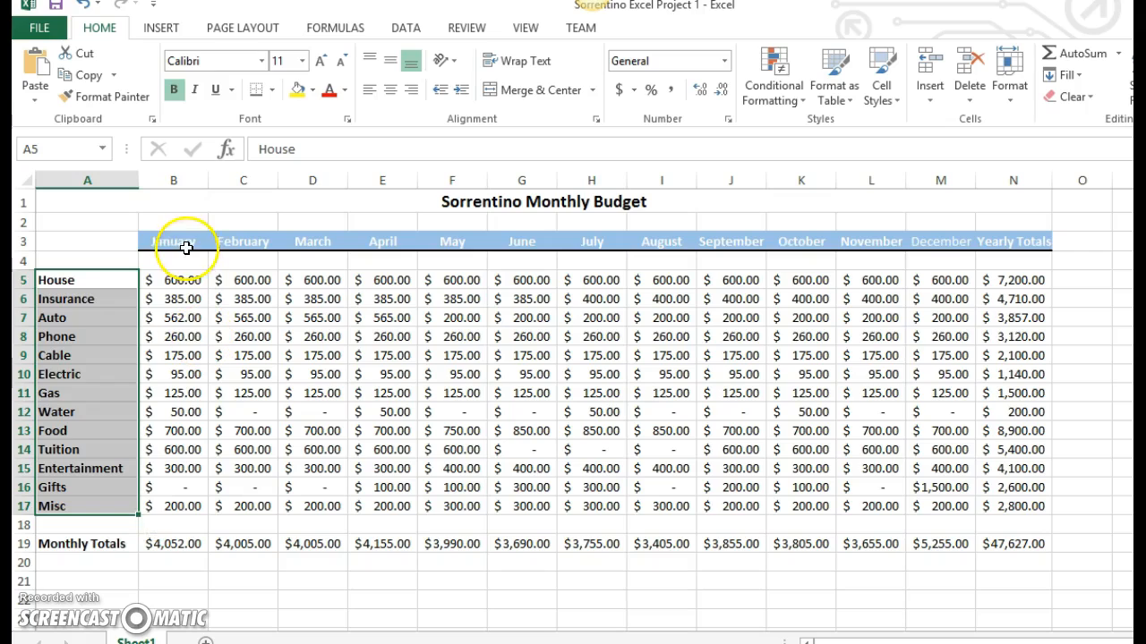
left_click_drag(179, 242, 940, 242)
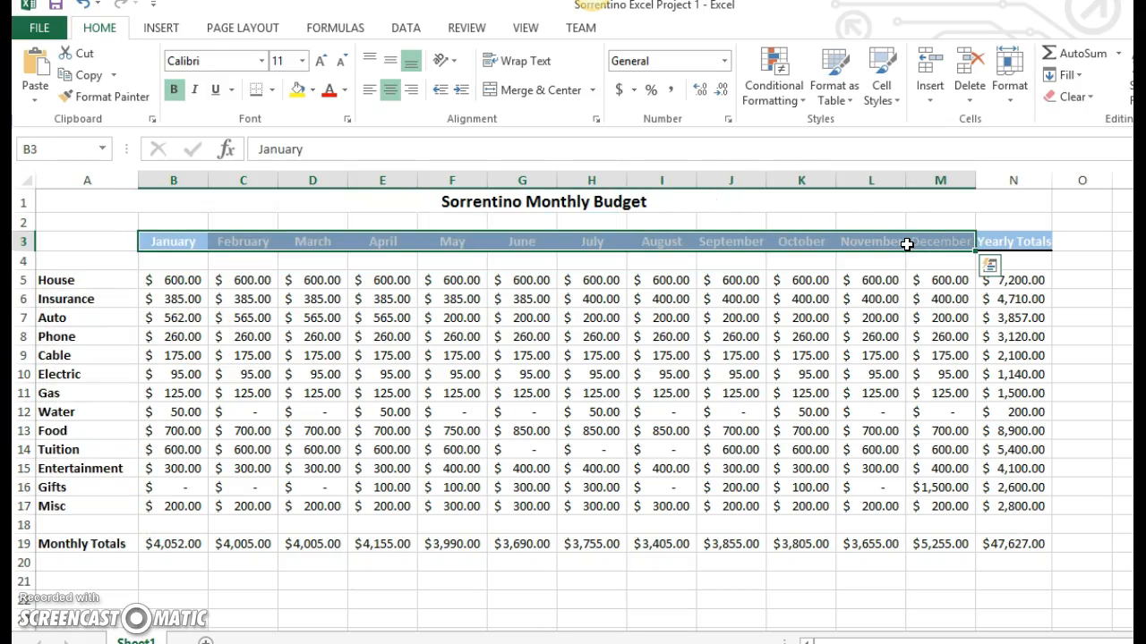
- Check the House amounts for January through May in row 5
left_click(184, 282)
left_click(266, 281)
left_click(325, 281)
left_click(390, 282)
left_click(475, 280)
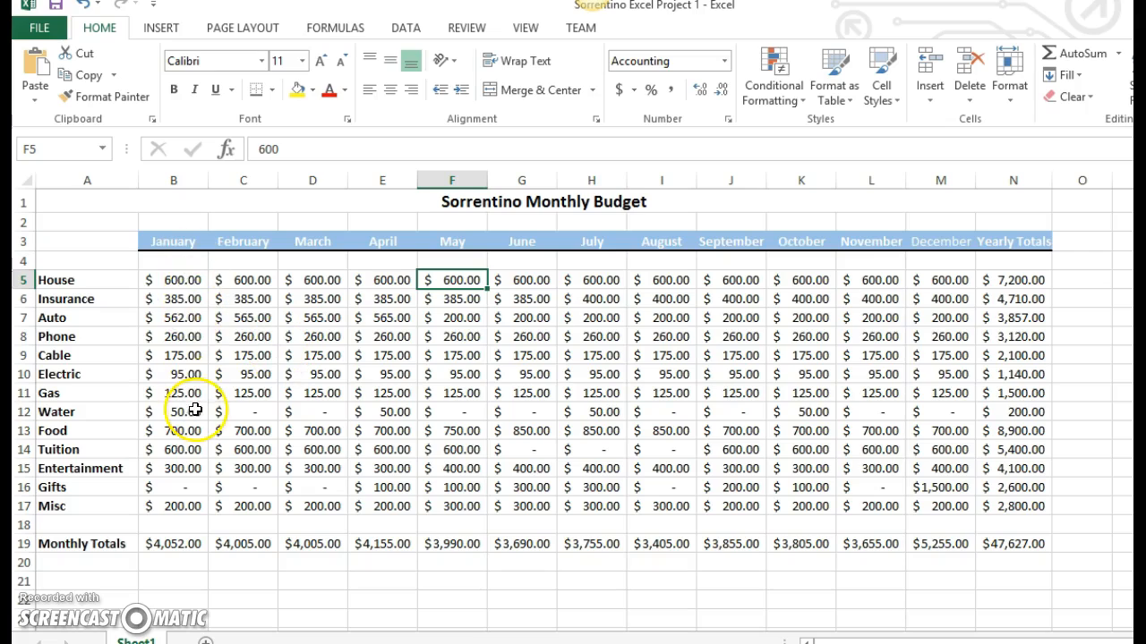
- Fill the January House amount in B5 across February and March
left_click(178, 281)
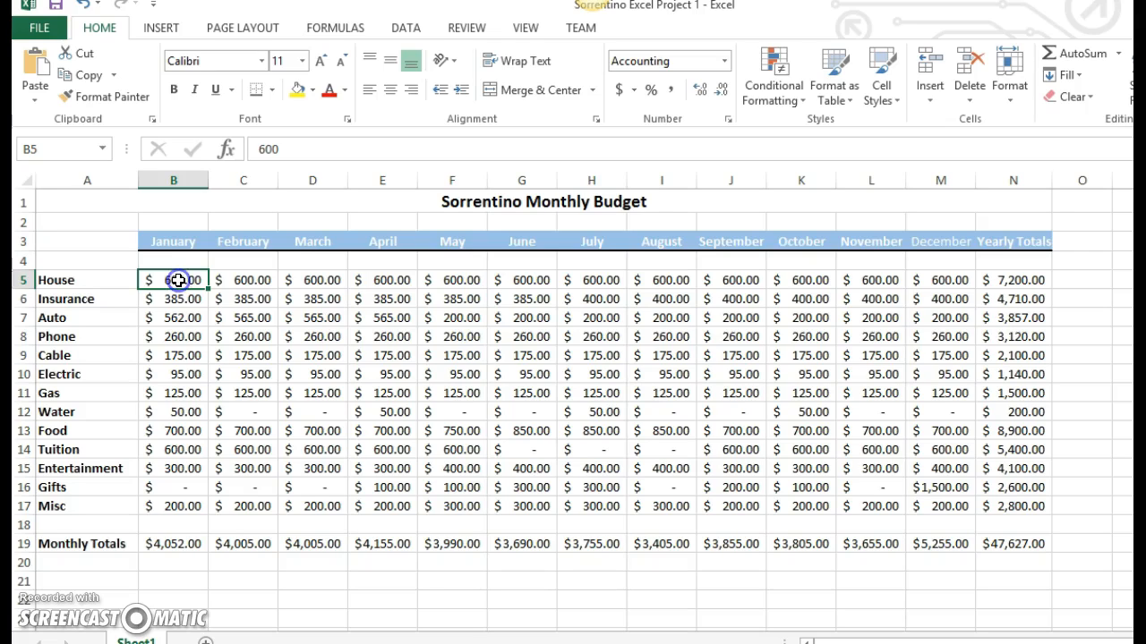
left_click_drag(208, 287, 331, 288)
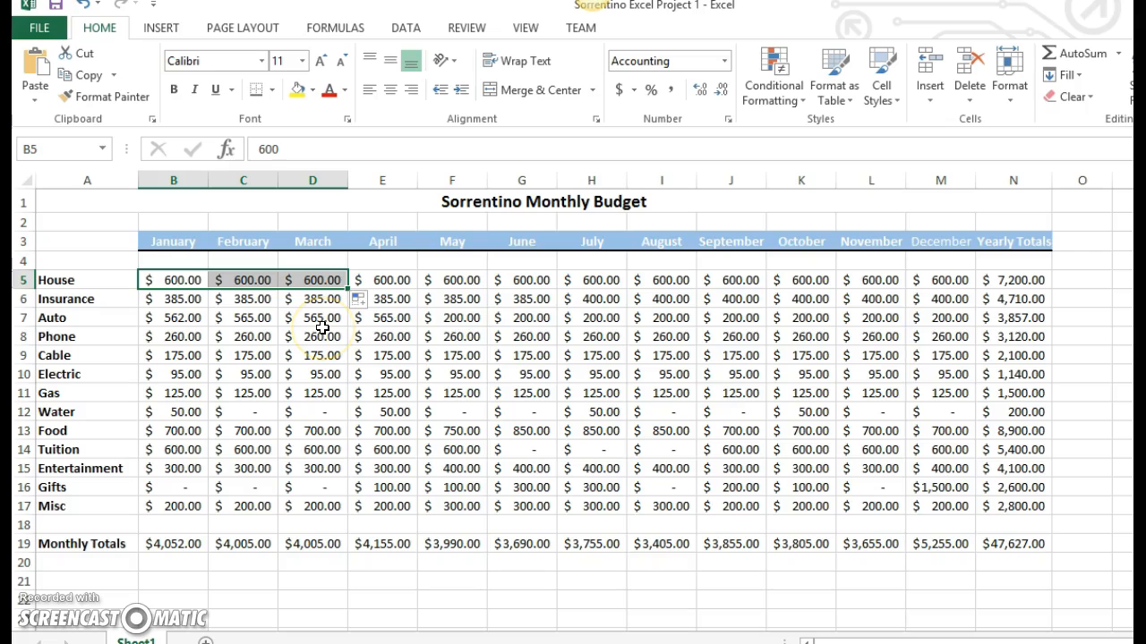
key("Tab")
left_click(177, 279)
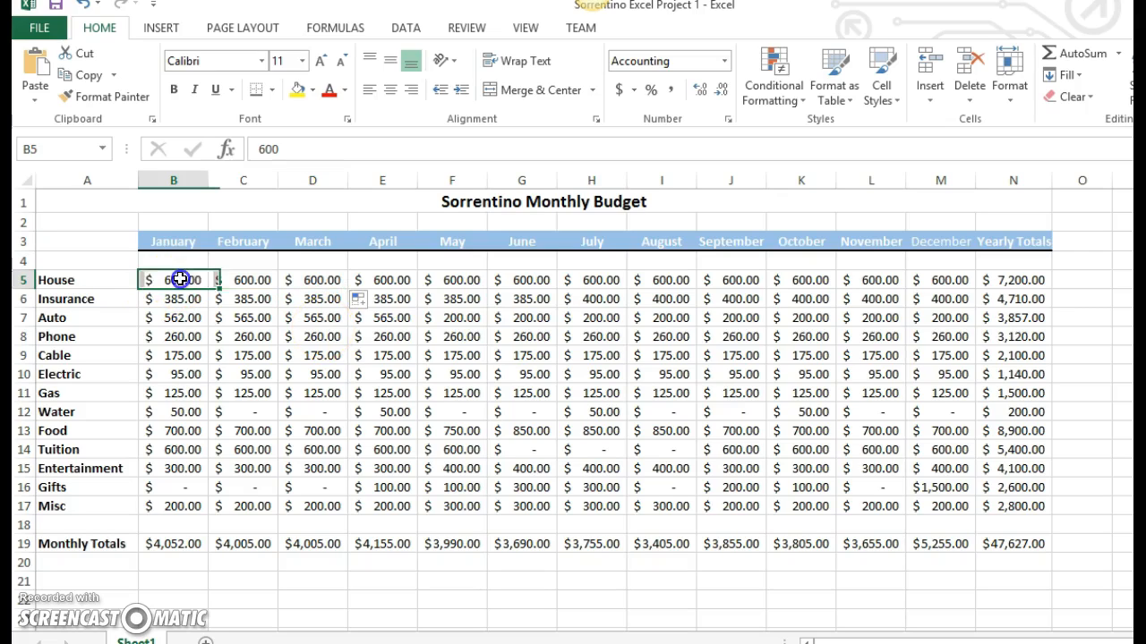
- Inspect the zero-value months in the Water and Tuition rows
left_click(248, 411)
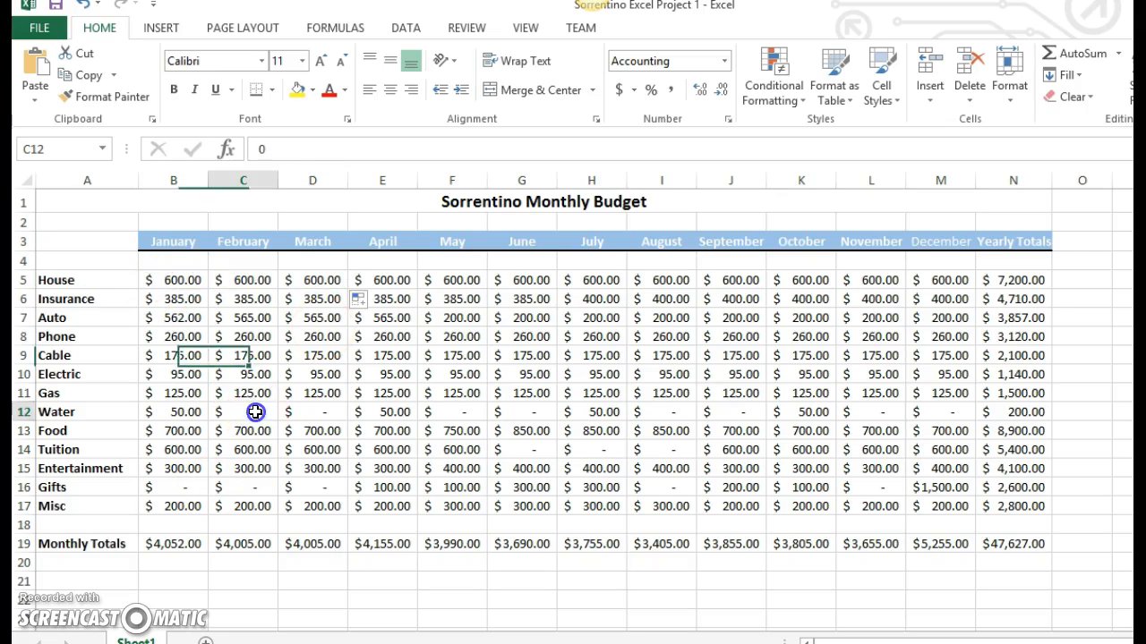
left_click(315, 410)
left_click(450, 417)
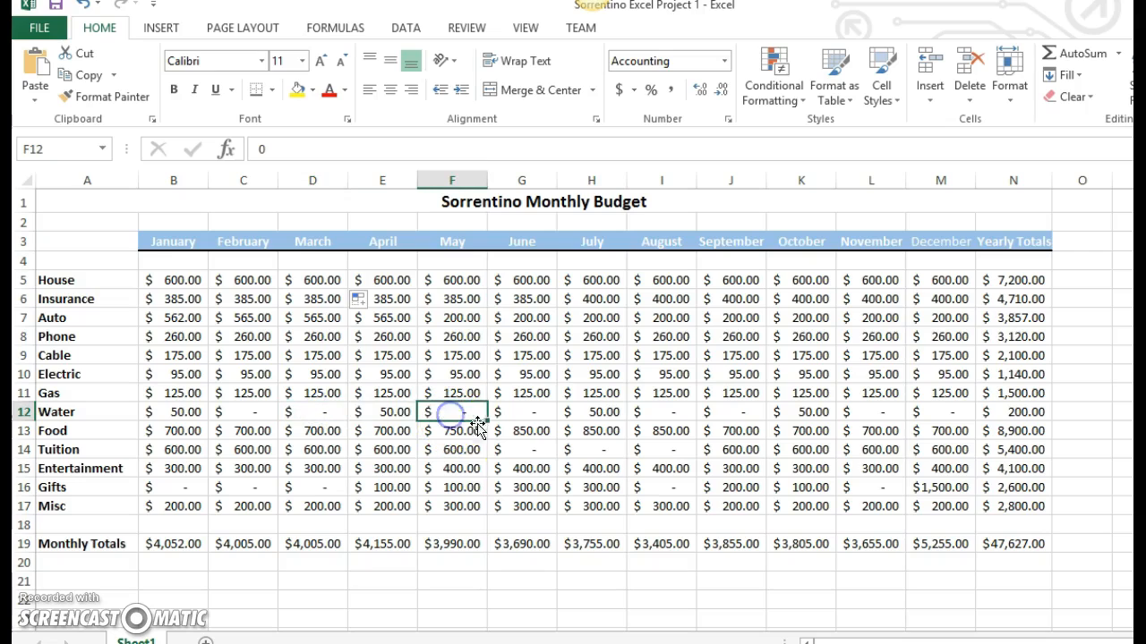
left_click(520, 450)
left_click(534, 414)
left_click(593, 451)
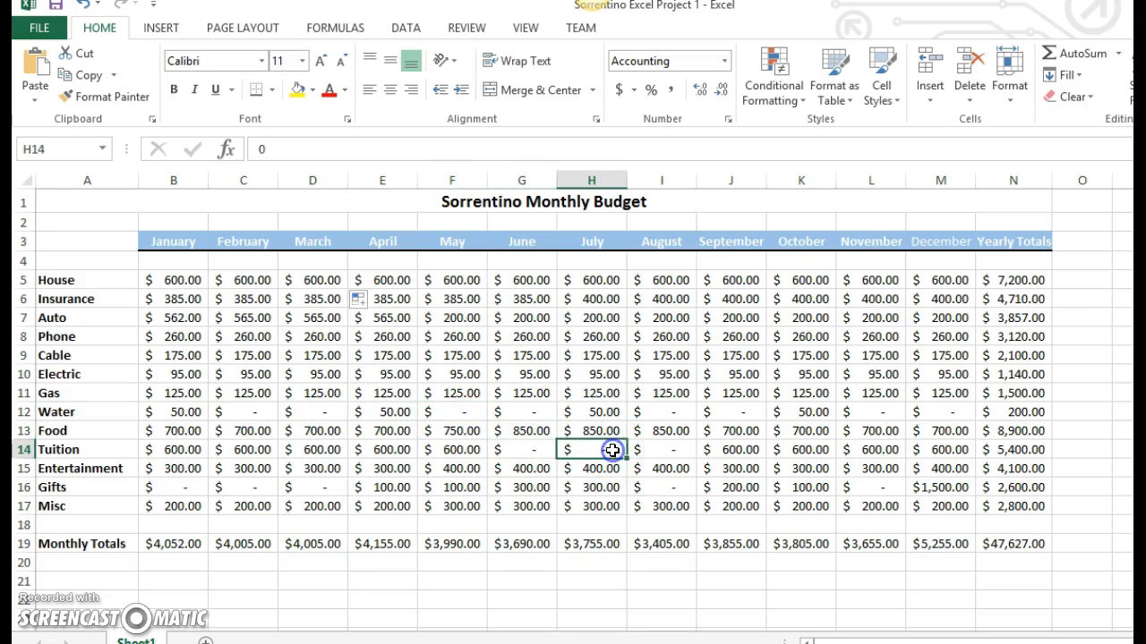
left_click(675, 410)
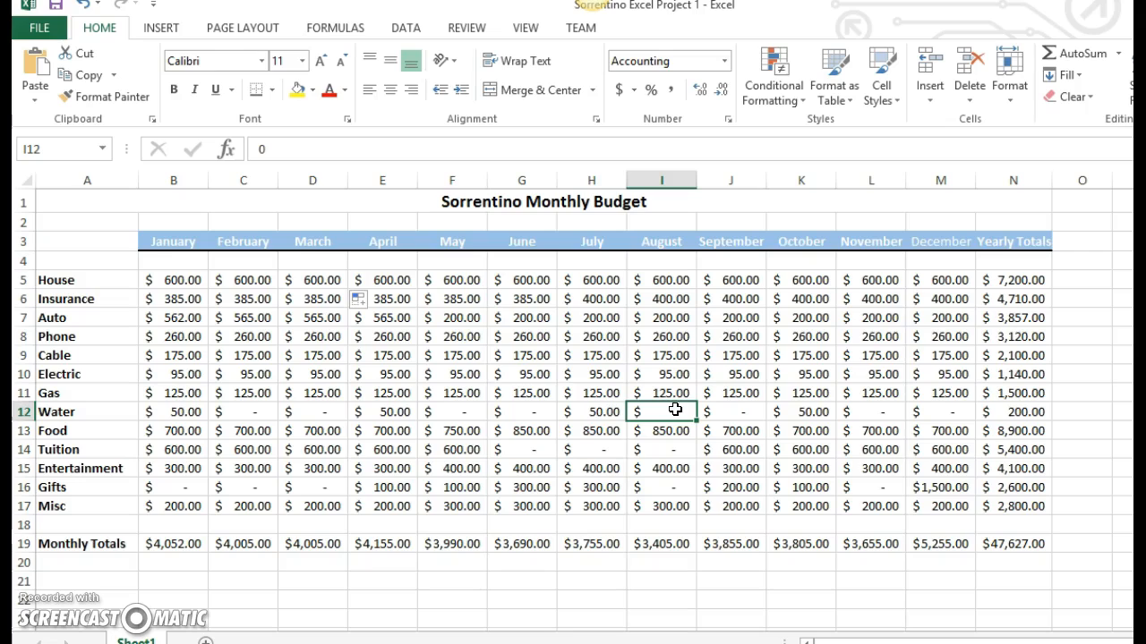
- Examine the formatting of the merged title in row 1 and the blank row 2 beneath it
left_click(502, 204)
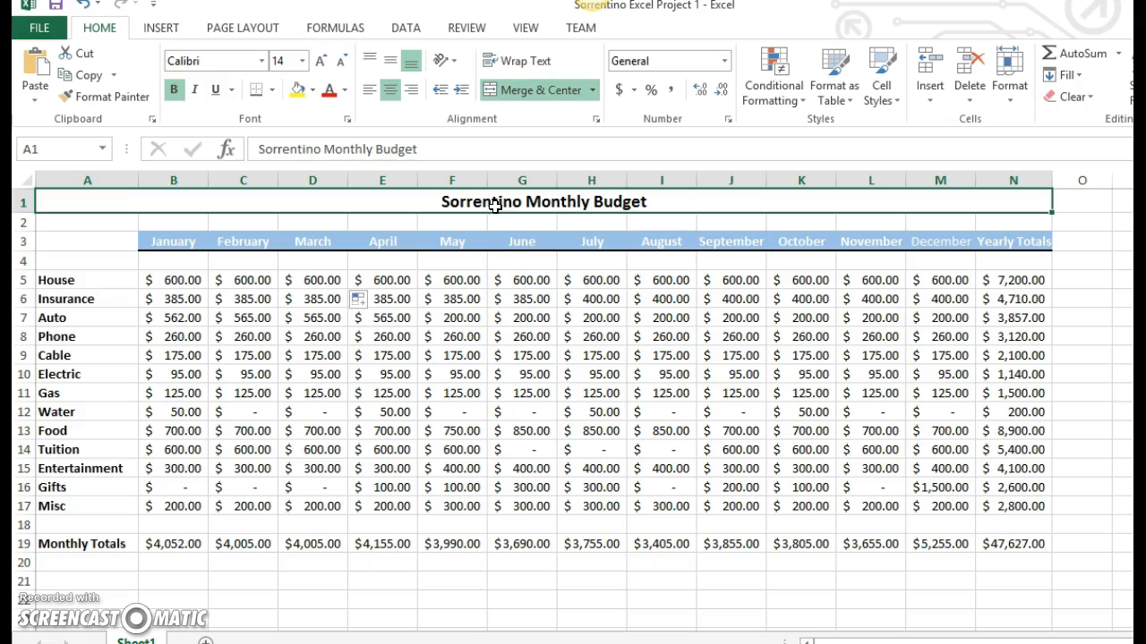
left_click(149, 205)
left_click(69, 205)
left_click(698, 198)
left_click_drag(134, 225, 1020, 232)
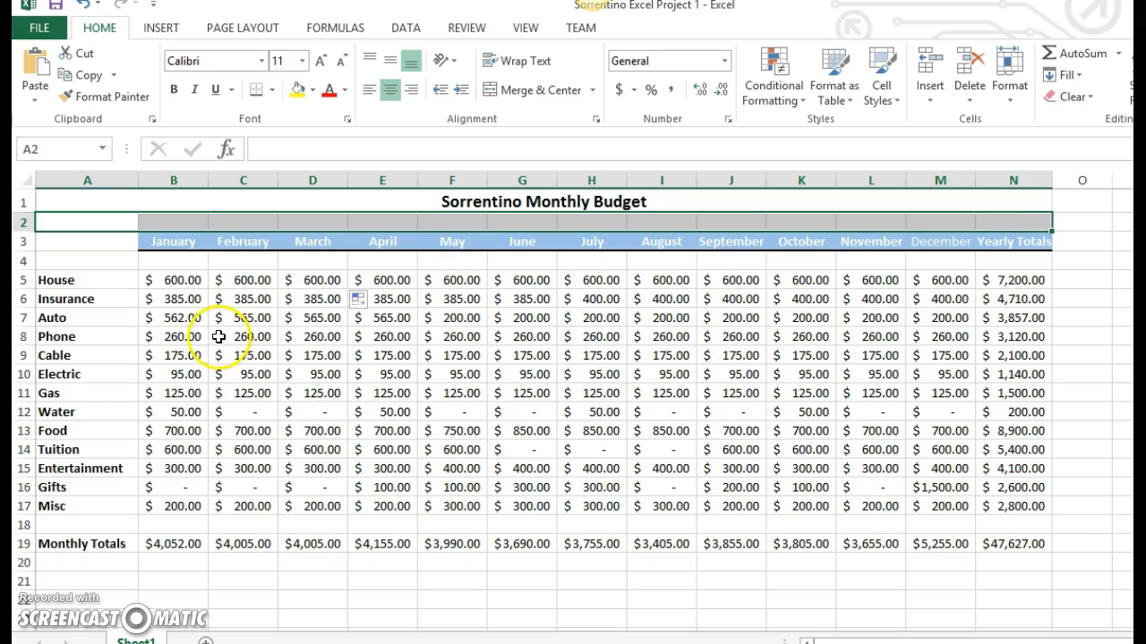
- Examine column A, including the budget items in A5:A17, the Monthly Totals label in A19 and the column width
left_click(90, 179)
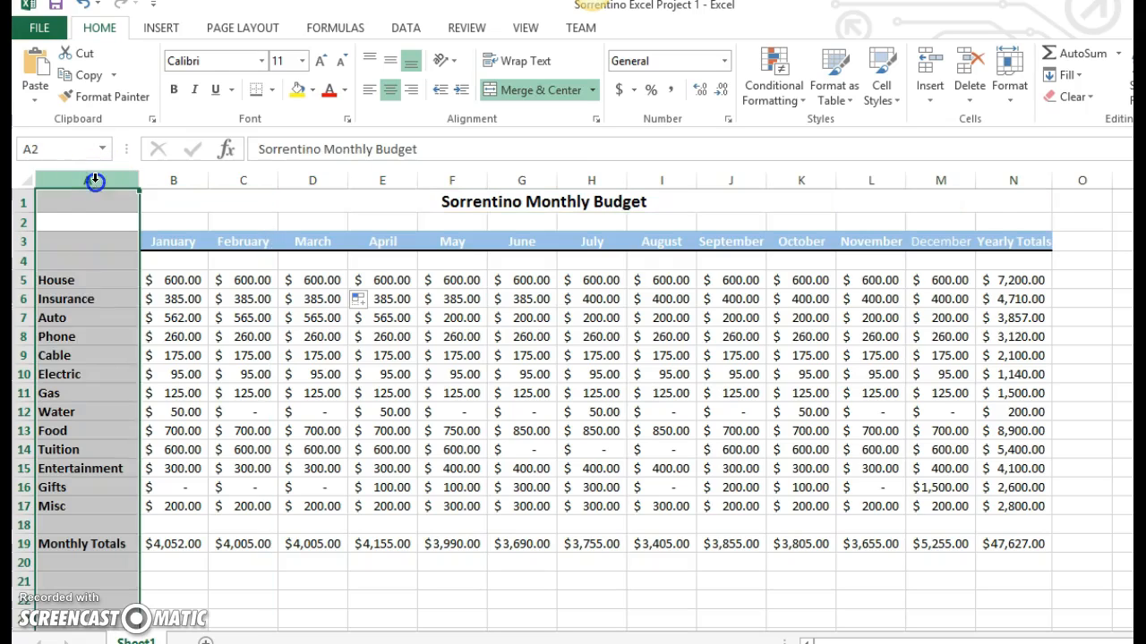
left_click_drag(54, 279, 72, 511)
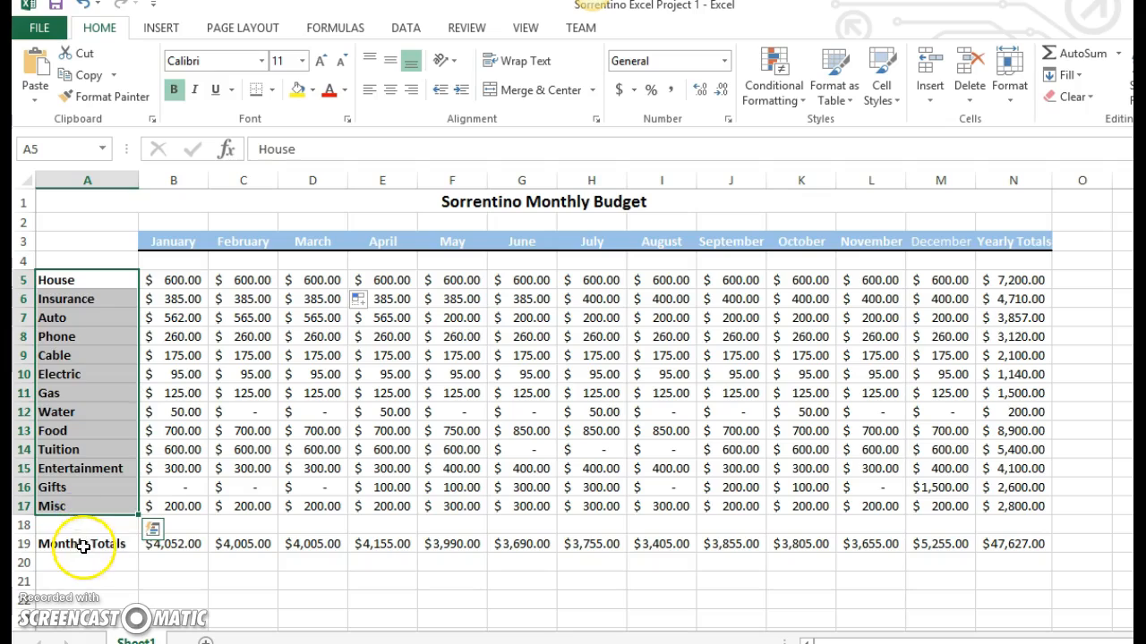
left_click(83, 549)
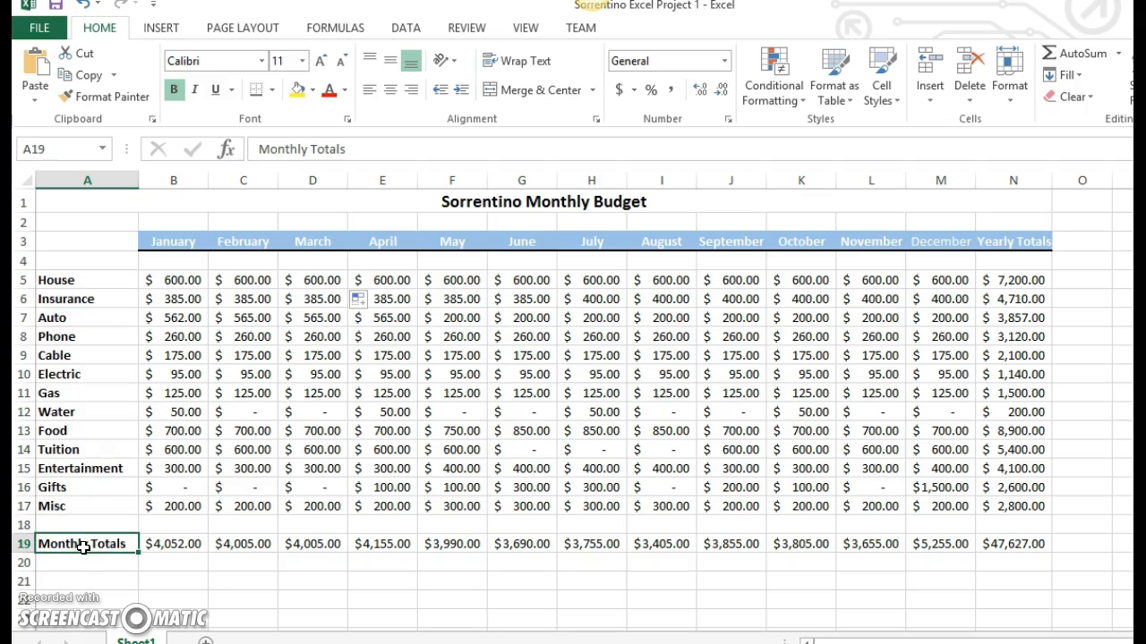
left_click(111, 182)
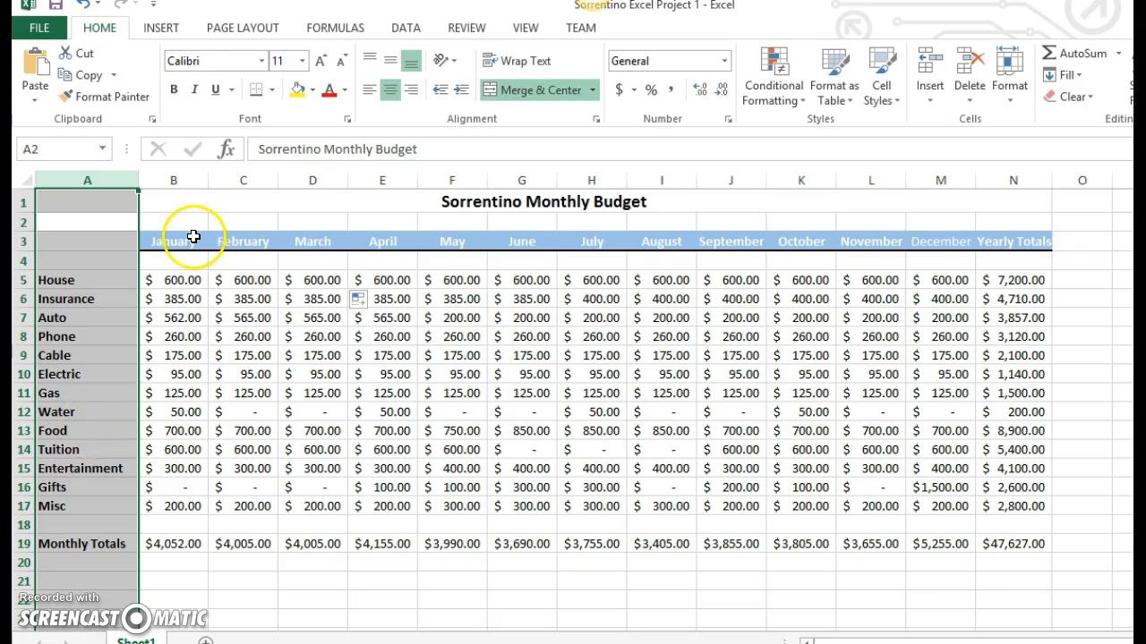
- Examine the column headings in row 3 from January to Yearly Totals and the blank row 4 below them
left_click_drag(193, 242, 940, 248)
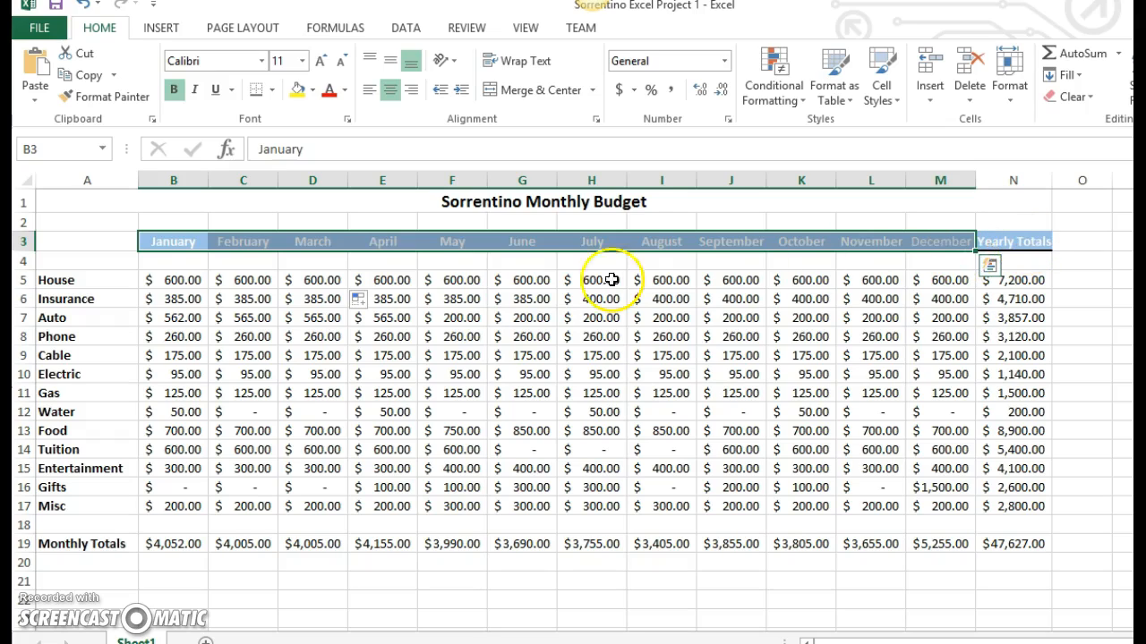
left_click(161, 263)
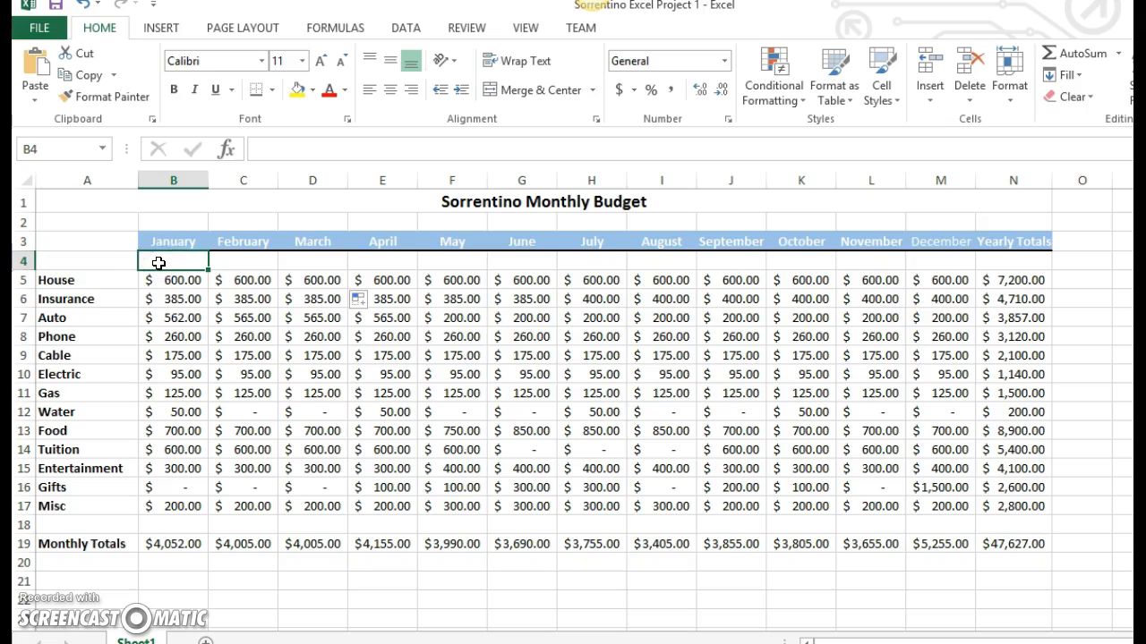
left_click(121, 260)
left_click_drag(121, 259, 1003, 265)
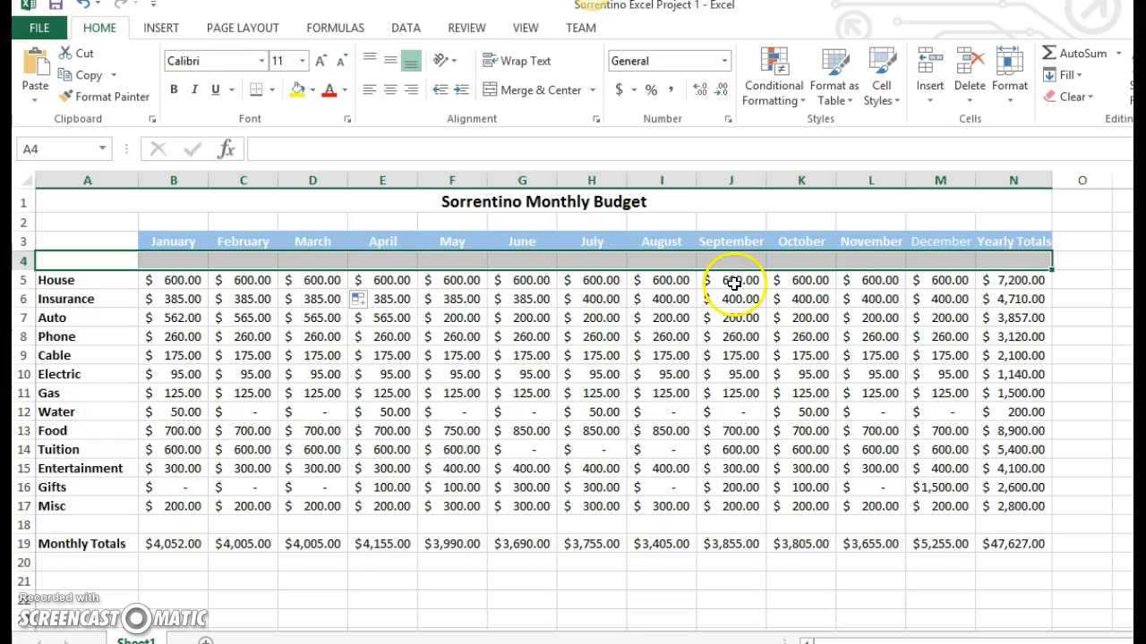
left_click(179, 239)
left_click_drag(179, 239, 994, 245)
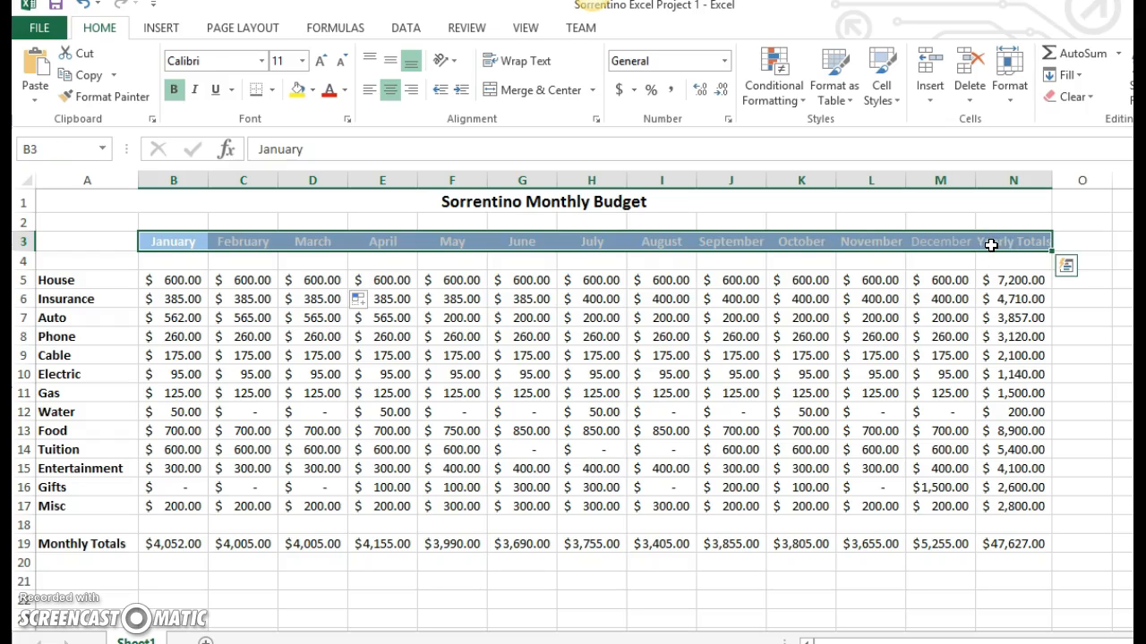
left_click(979, 245)
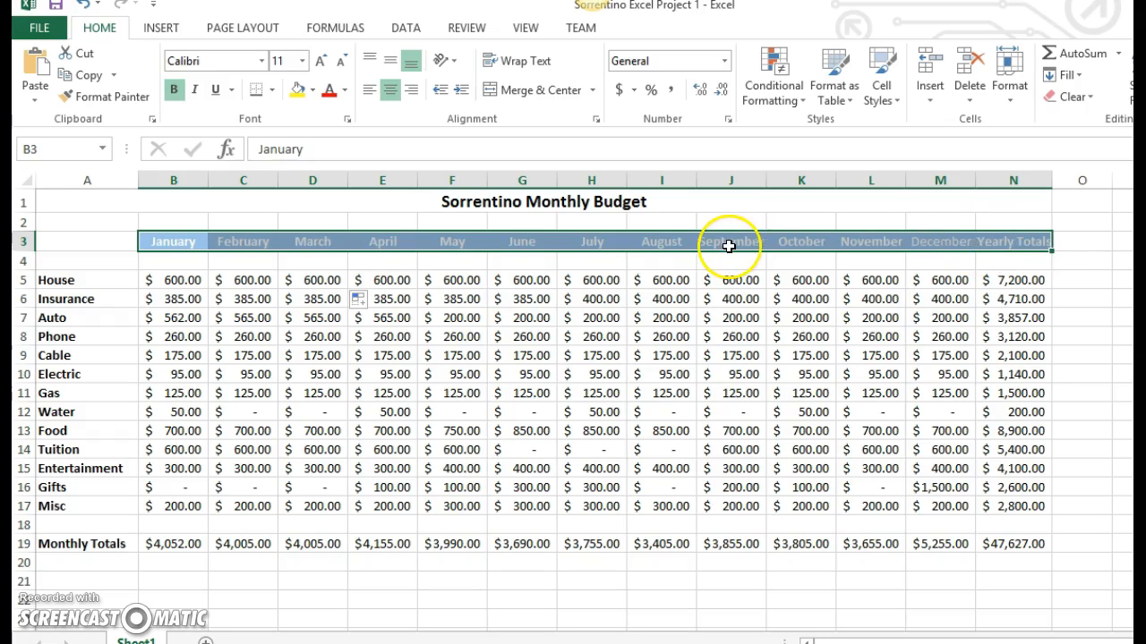
left_click(189, 261)
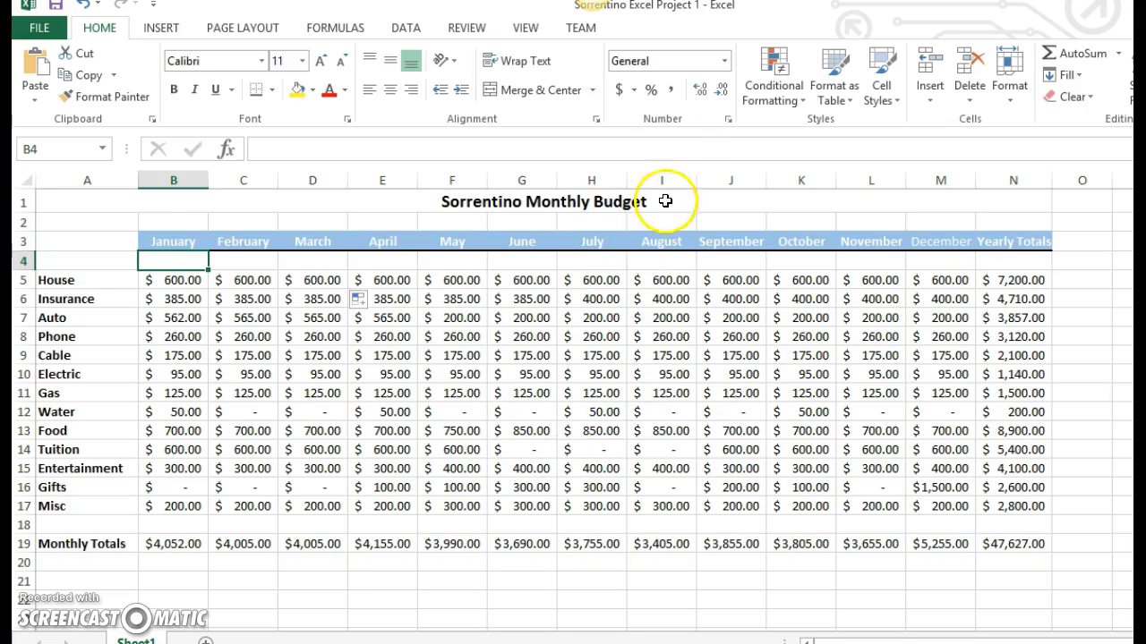
- Try 800000 as the July Food amount in H13 to test the column width, and undo the entry
left_click(593, 430)
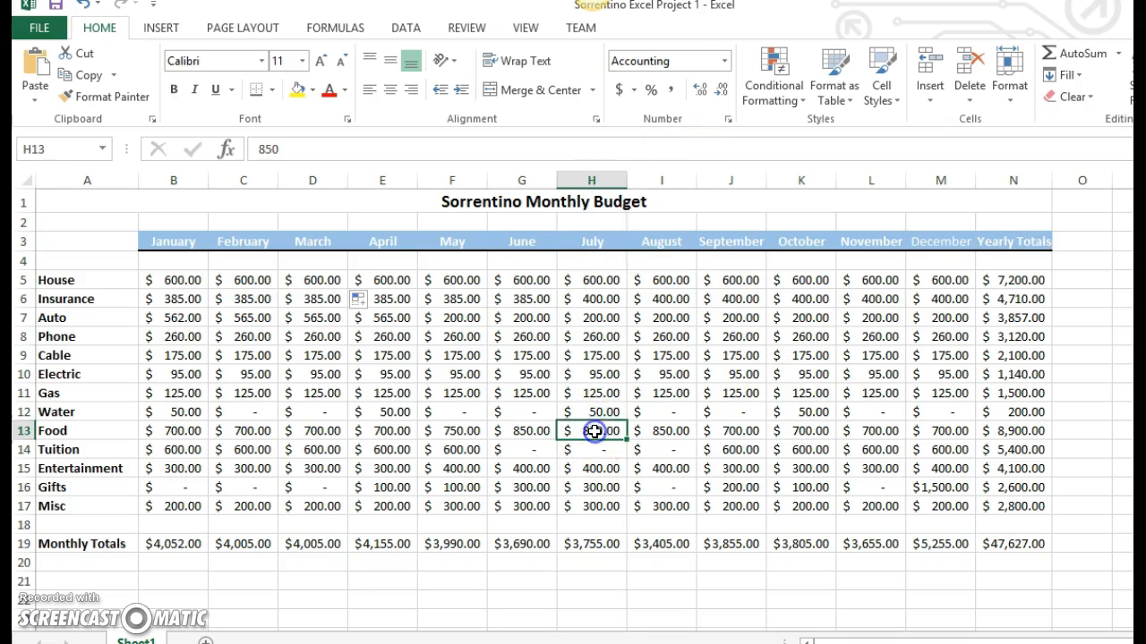
type("8800000")
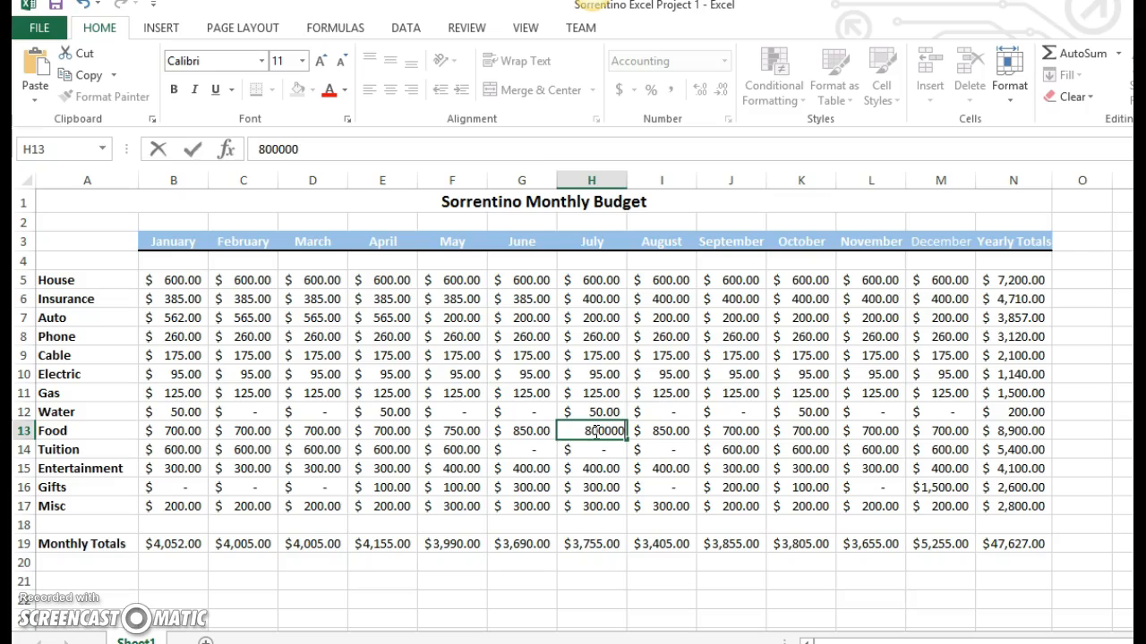
key("Return")
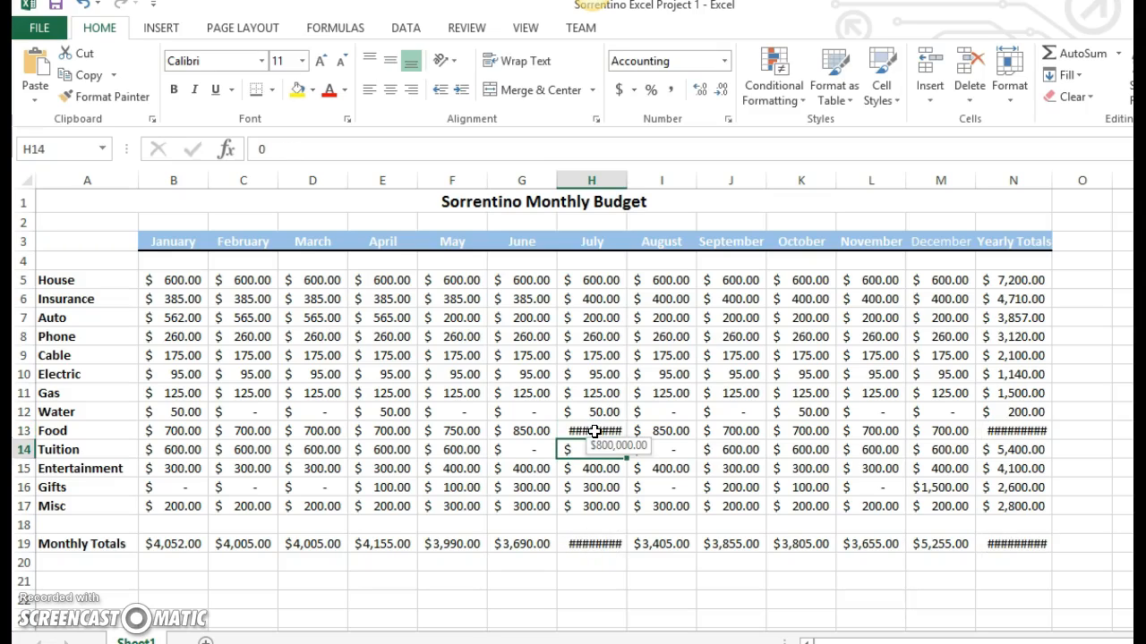
left_click(594, 432)
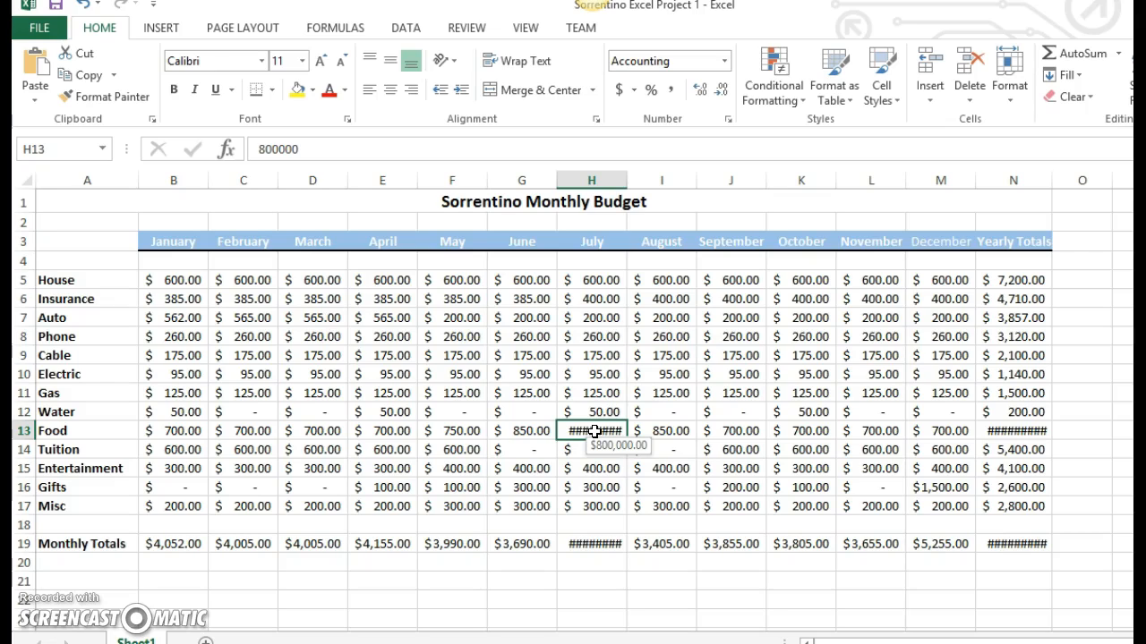
key("ctrl+z")
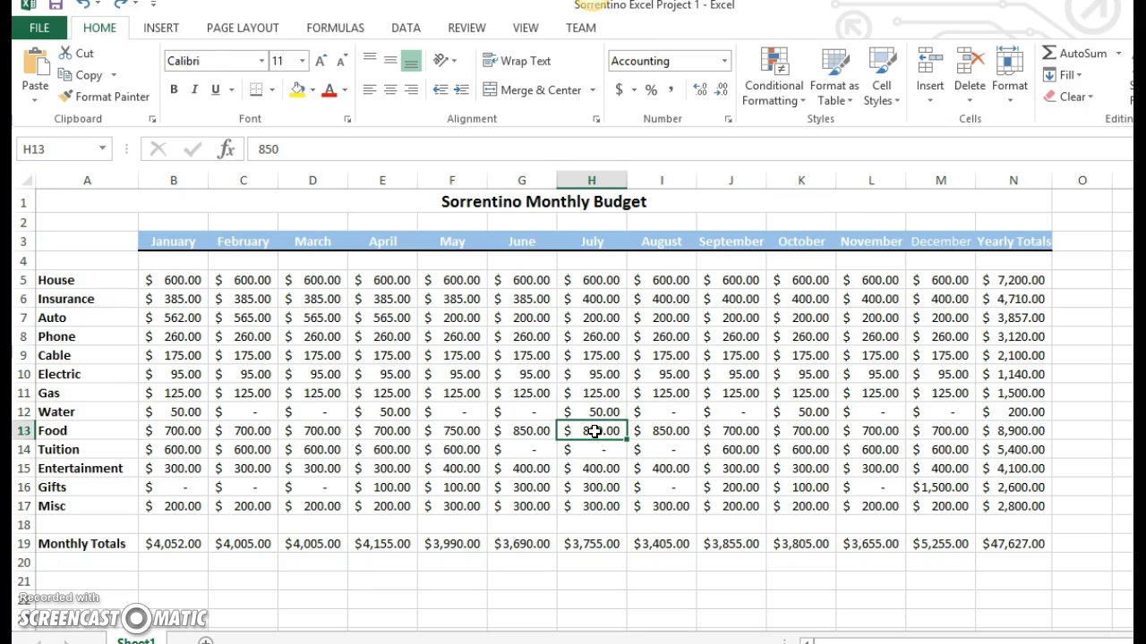
- Examine the monthly amounts in B5:M17 together with their row labels in A5:A19 and column headings in B3:N3
left_click_drag(170, 282, 945, 508)
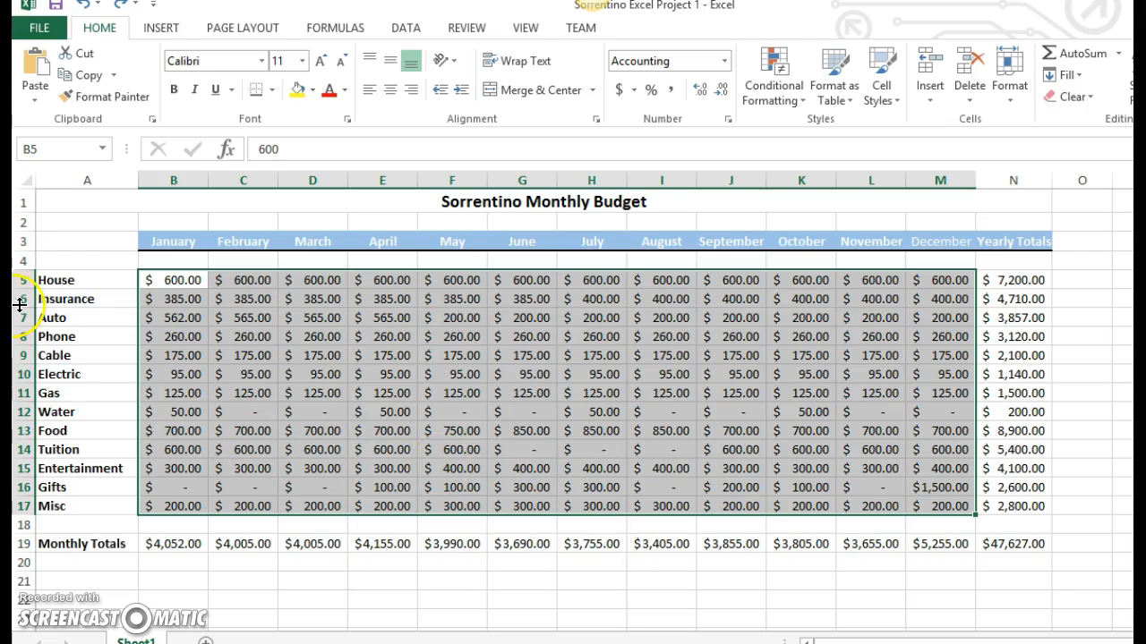
left_click(48, 279)
left_click_drag(49, 279, 72, 542)
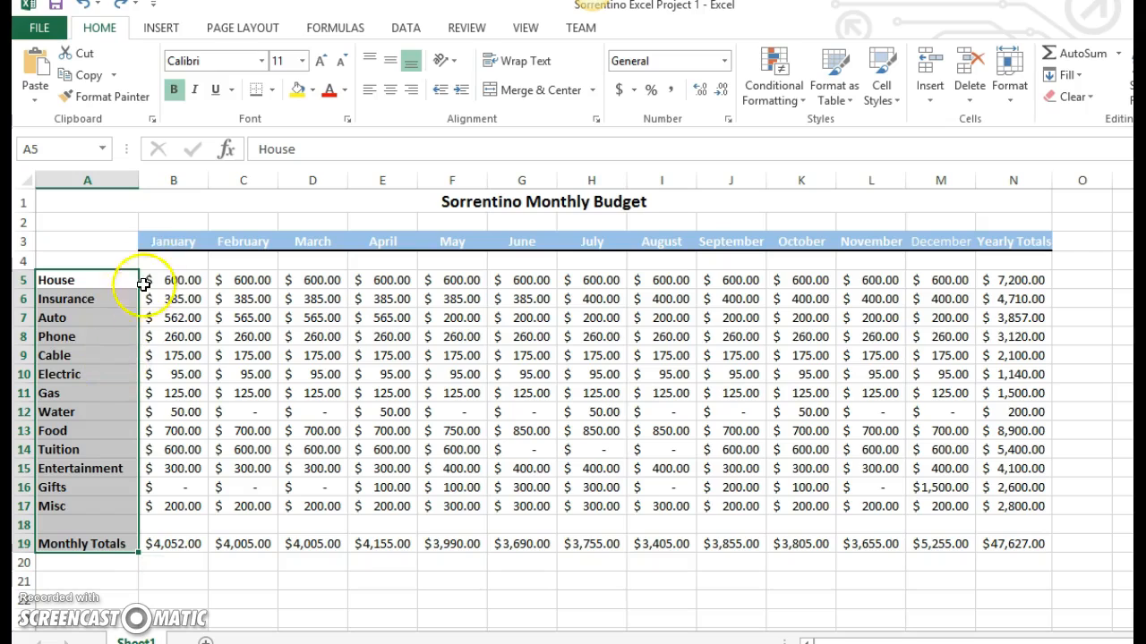
left_click_drag(153, 244, 989, 250)
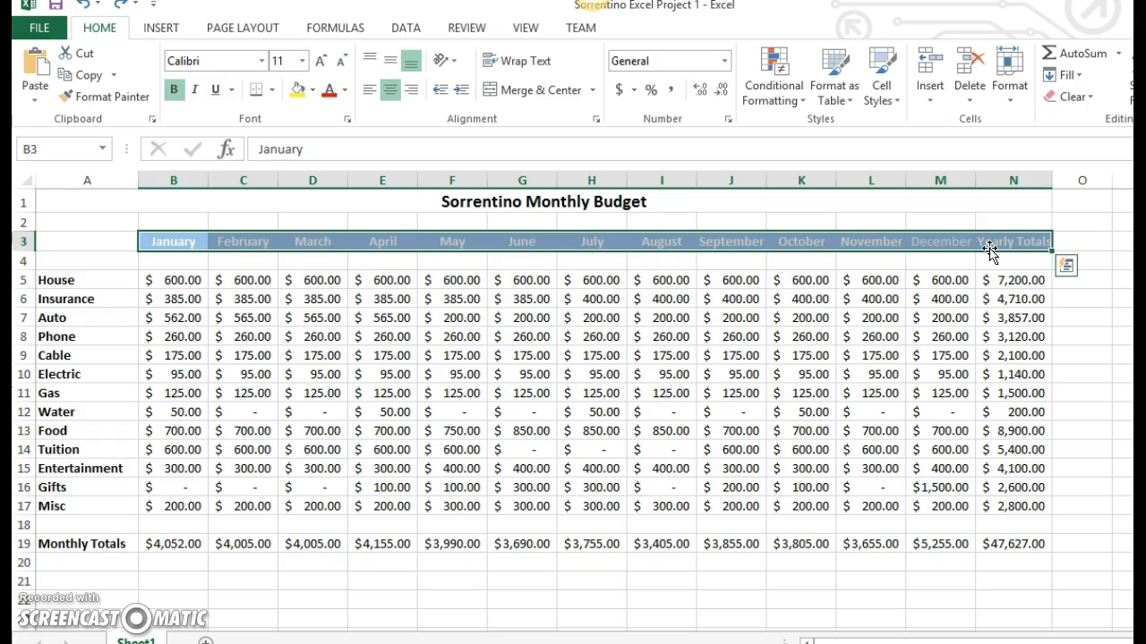
- Examine the Yearly Totals in N5:N19 and the Monthly Totals across B19:N19, including their SUM formulas
left_click(1026, 283)
left_click(1016, 241)
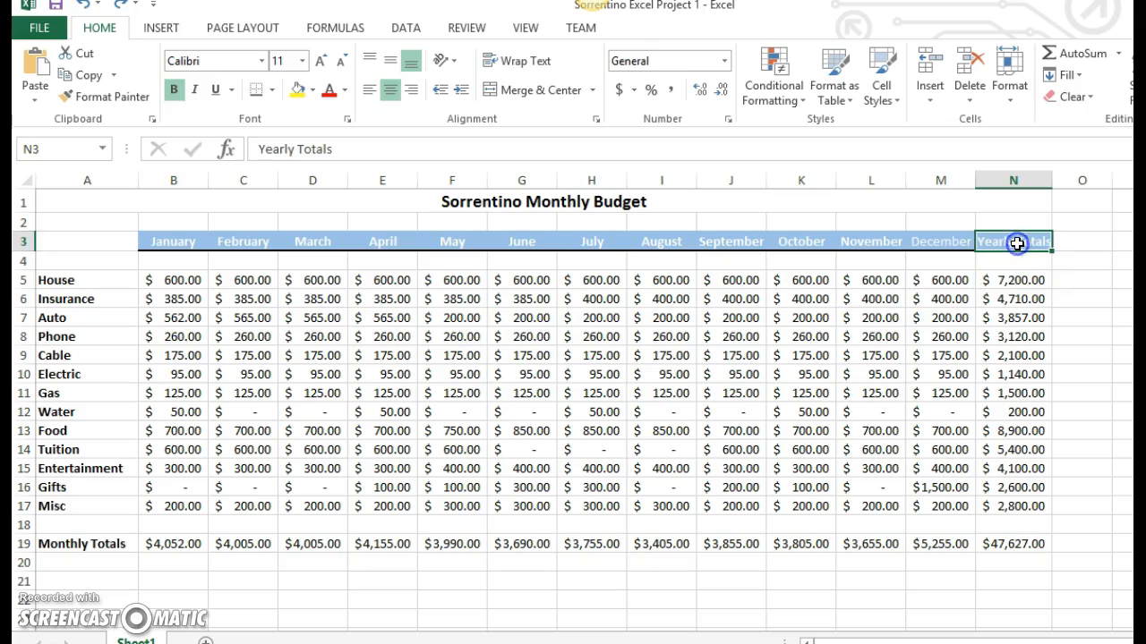
left_click_drag(1017, 283, 1035, 543)
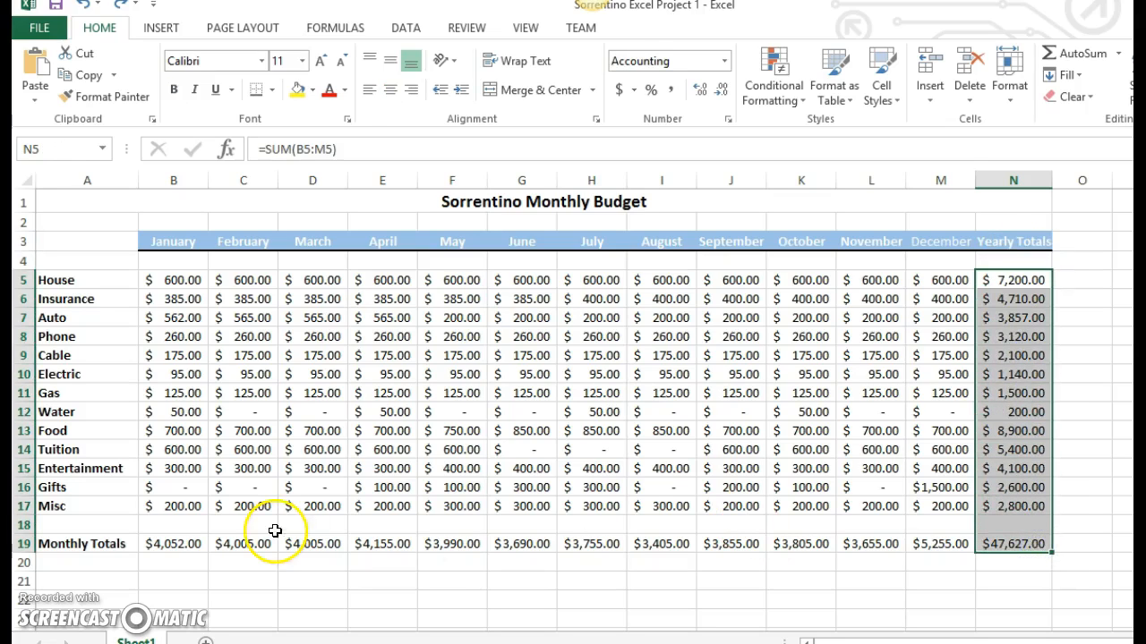
left_click(90, 542)
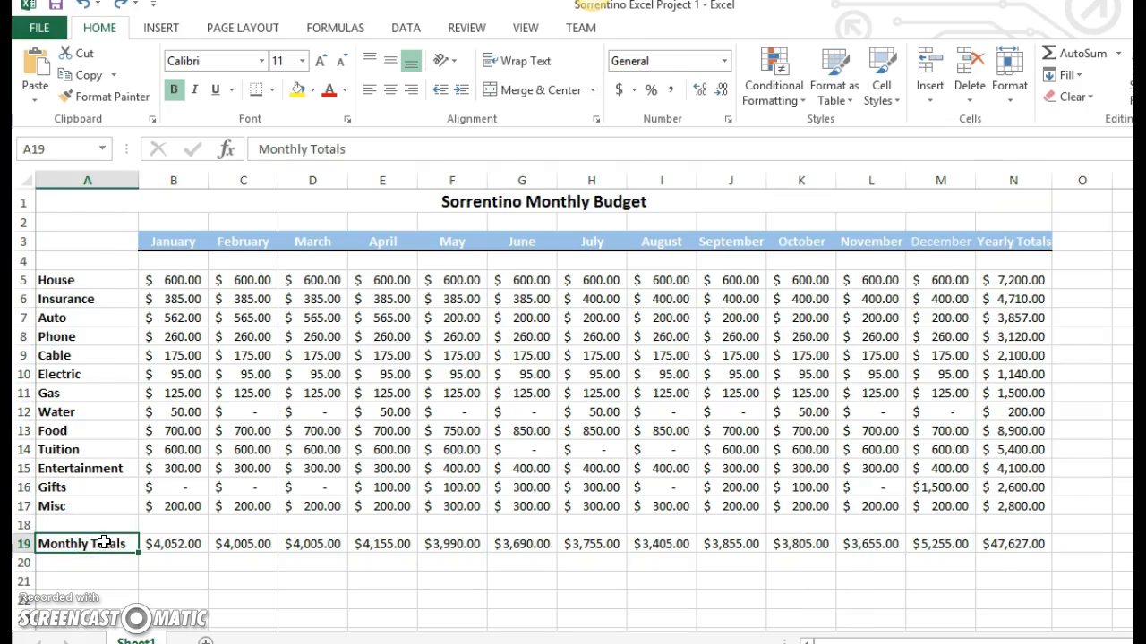
left_click_drag(163, 543, 1002, 542)
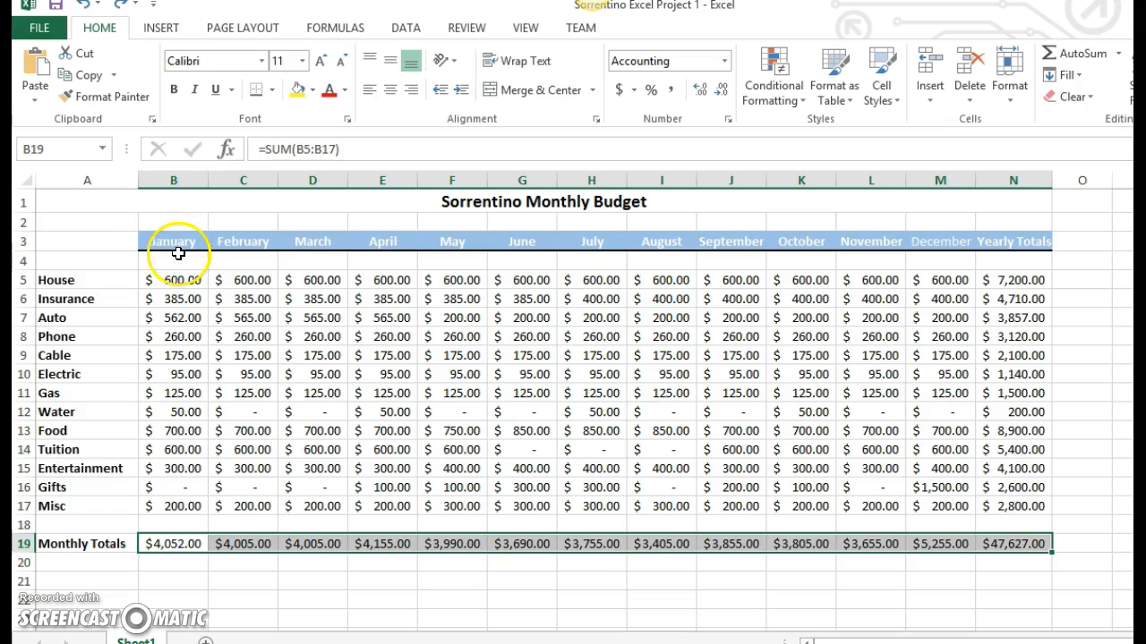
- Examine how the January amounts in column B and the House amounts in B5:N5 feed their totals
left_click_drag(179, 280, 188, 499)
left_click_drag(188, 280, 1009, 287)
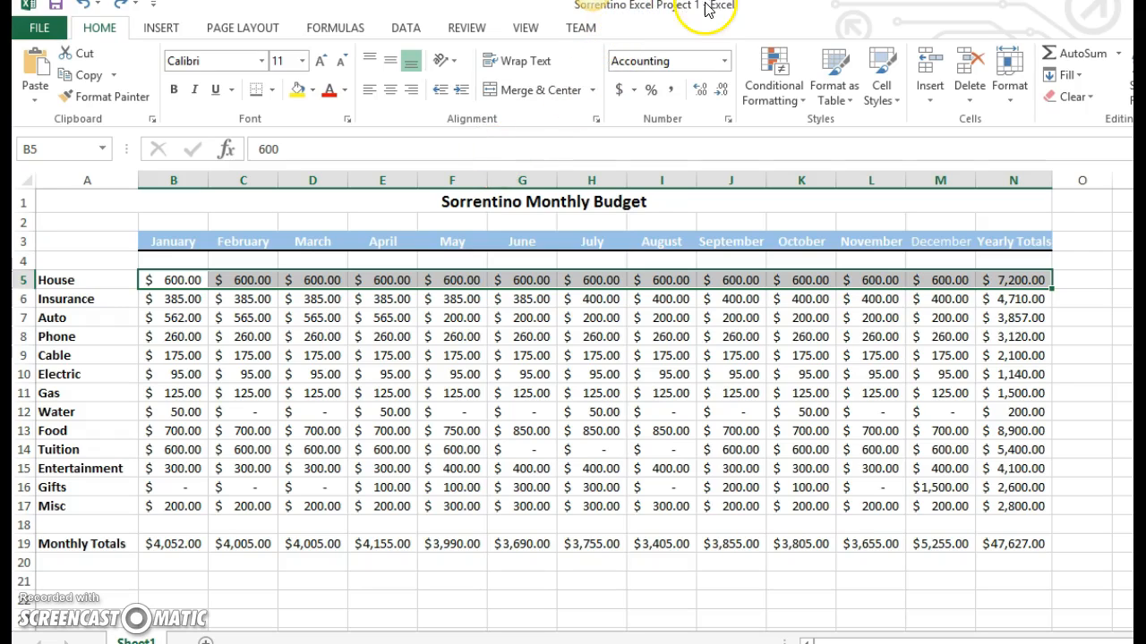
left_click(358, 202)
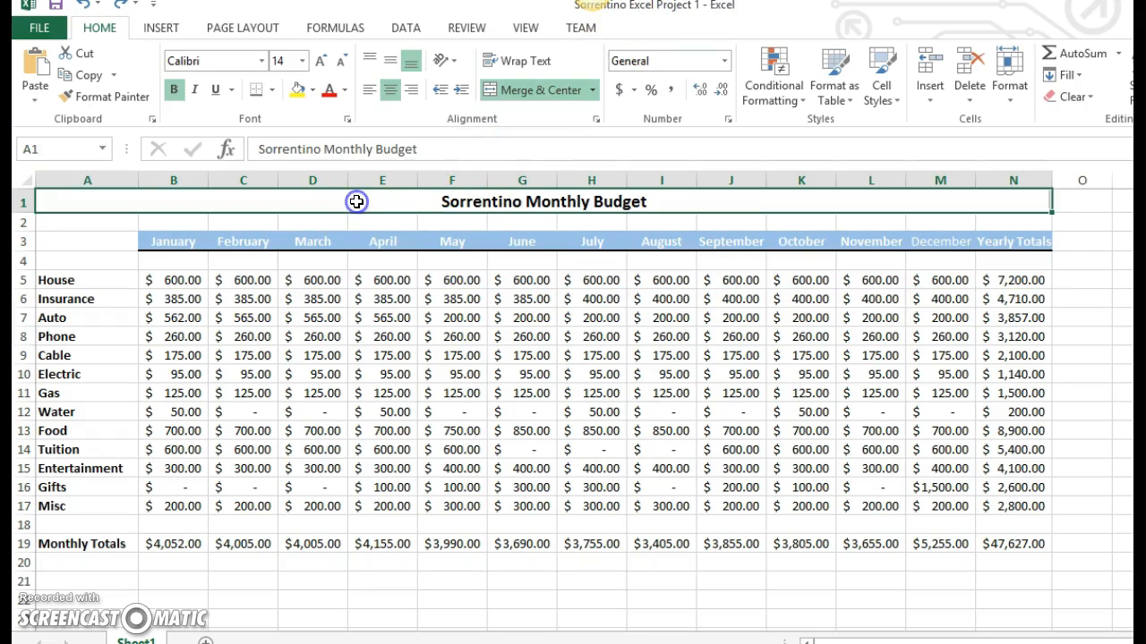
- Check the file name and type for saving a copy of the workbook in the CIS100 folder, and cancel without saving
left_click(36, 29)
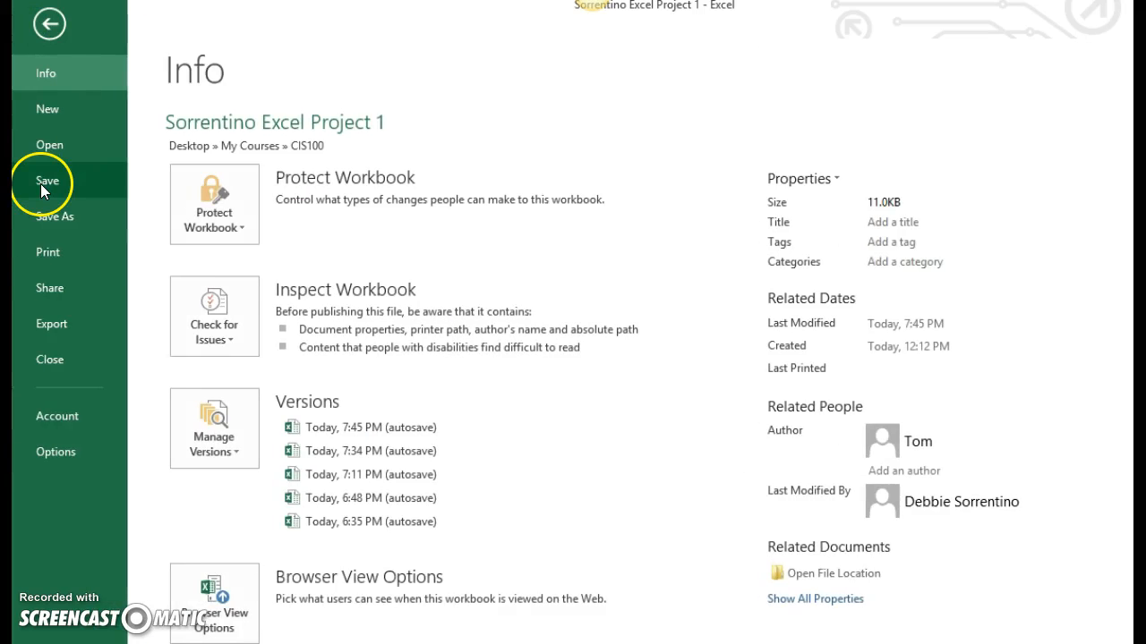
left_click(43, 215)
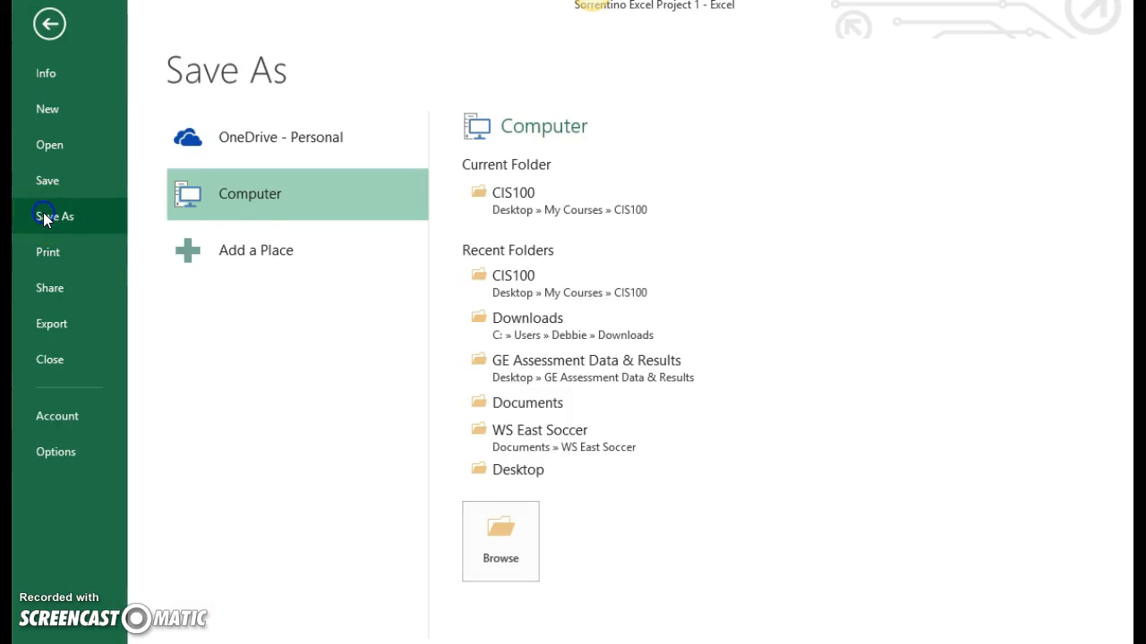
left_click(579, 197)
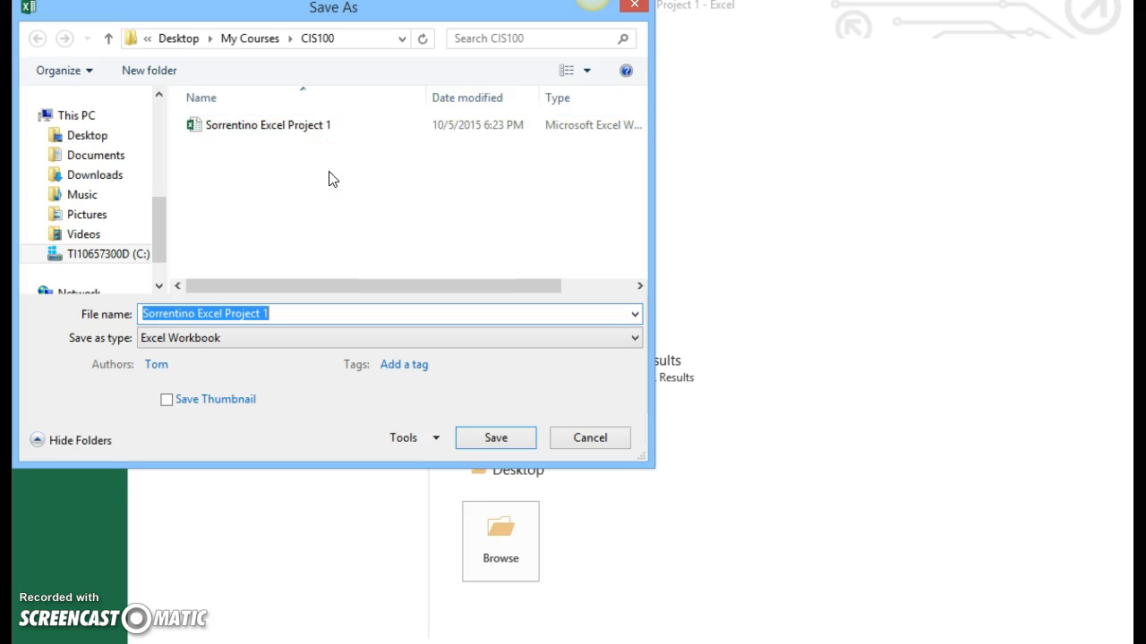
left_click(277, 313)
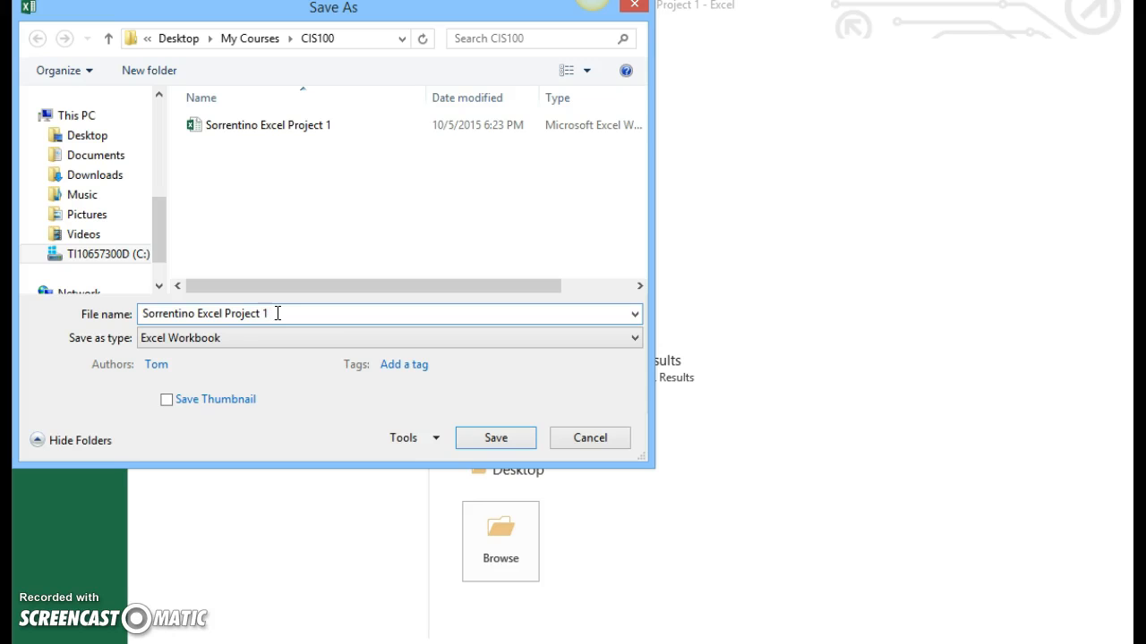
left_click(604, 436)
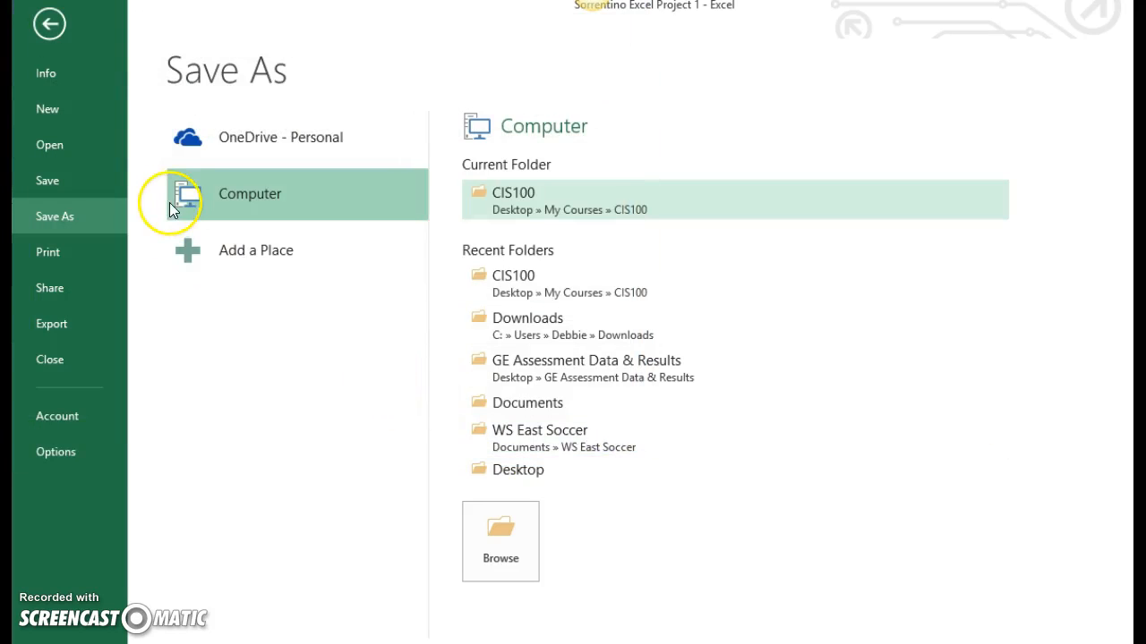
left_click(50, 24)
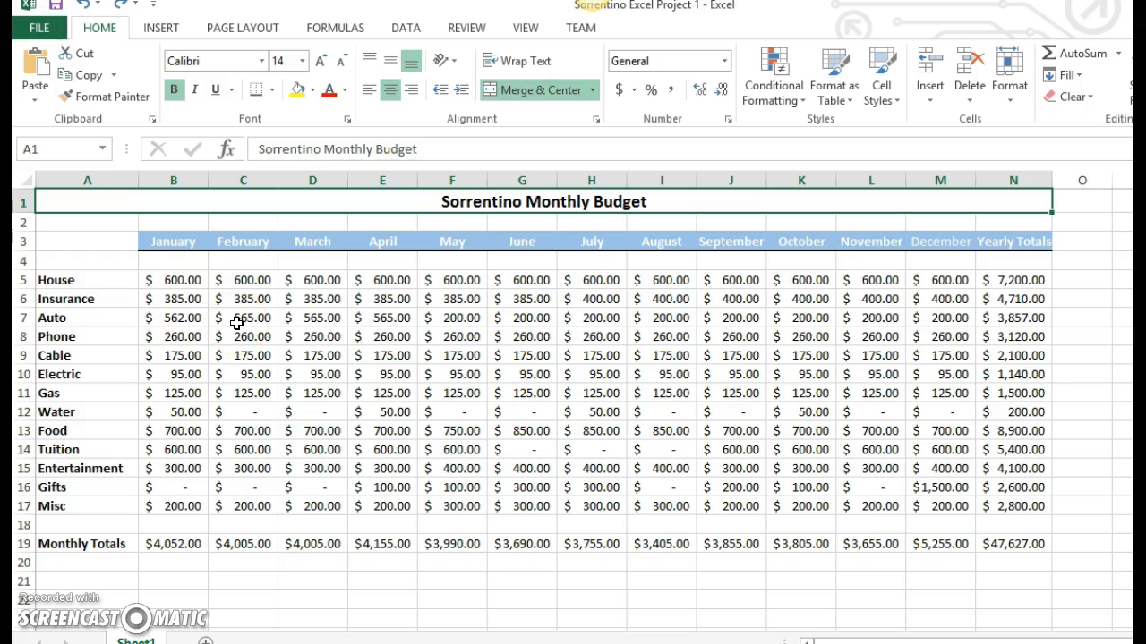
- Switch to the assignment page open in Chrome
mouse_move(236, 643)
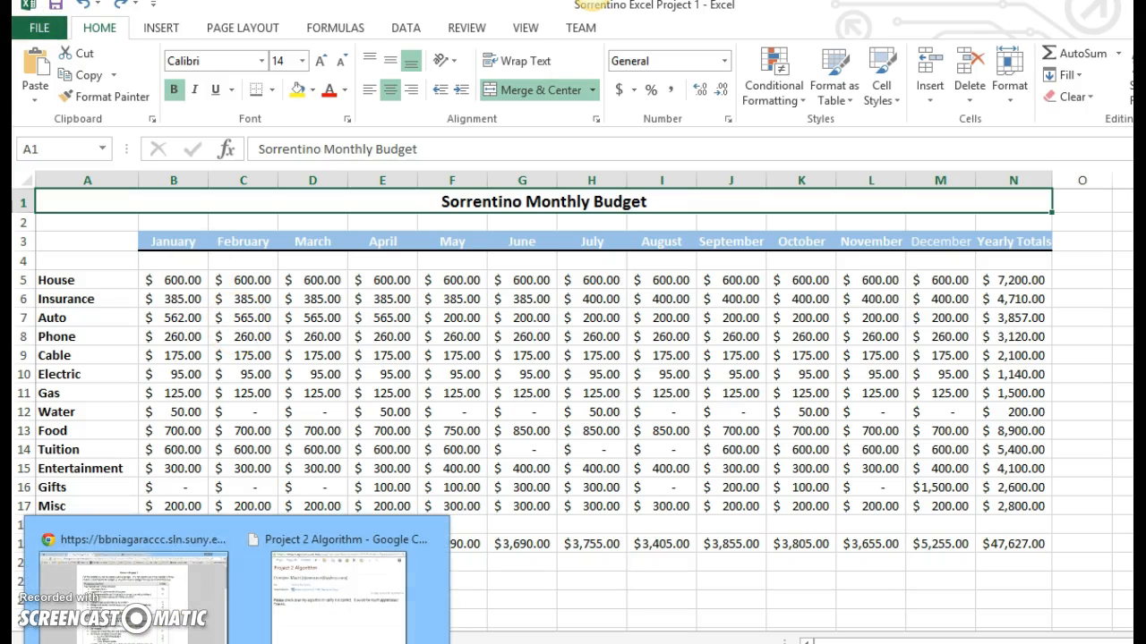